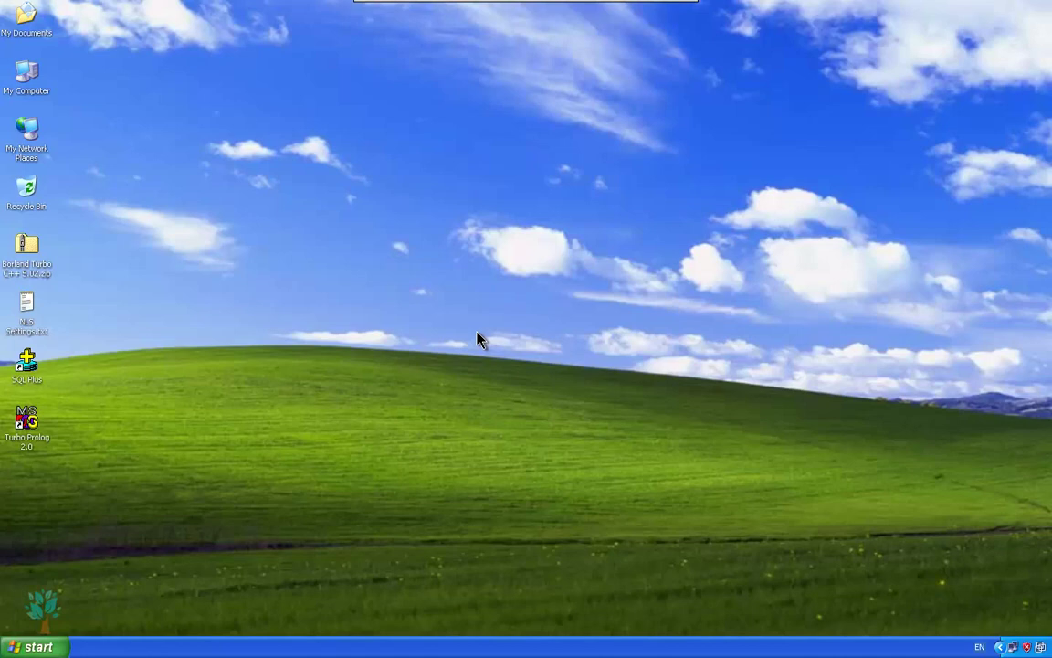
{"action": "left_click", "coordinate": [34, 265]}
{"action": "left_click", "coordinate": [108, 265]}
{"action": "left_click", "coordinate": [26, 263]}
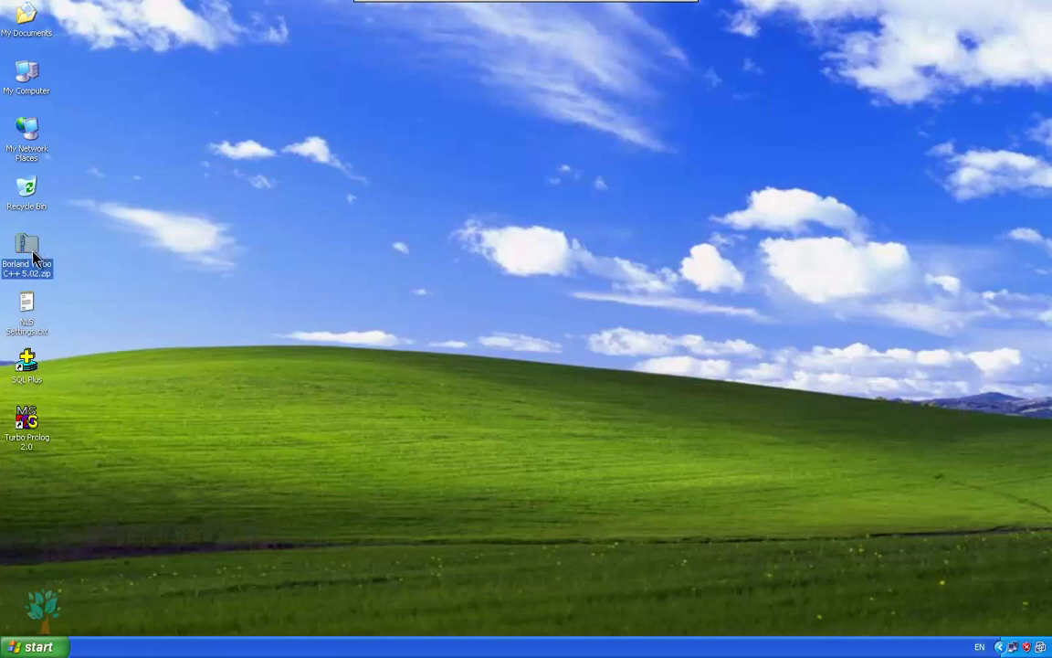
{"action": "mouse_move", "coordinate": [34, 274]}
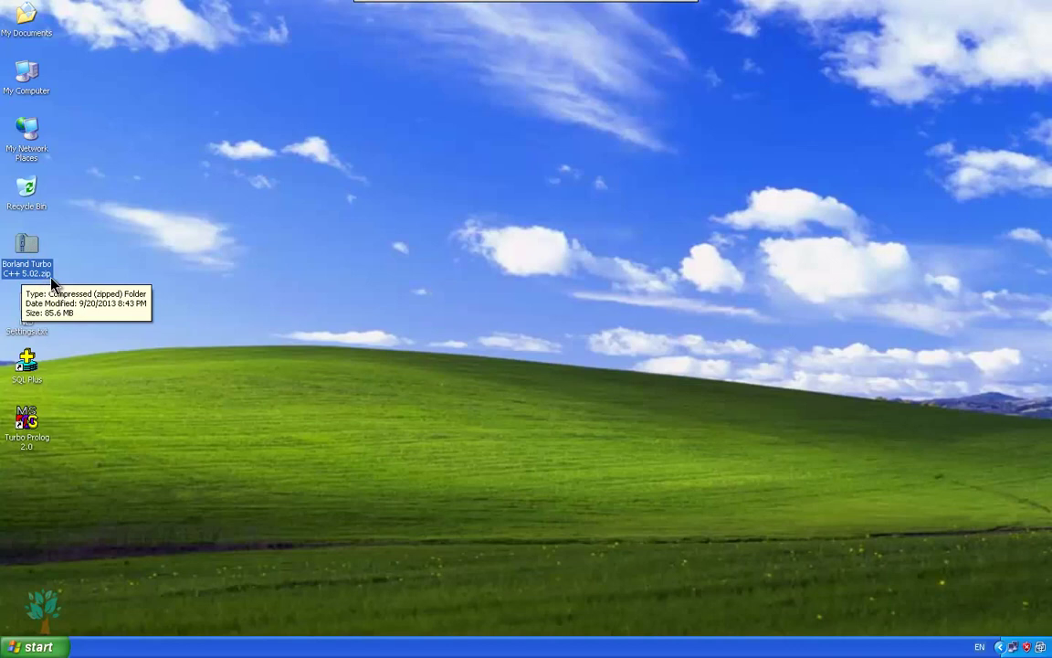
{"action": "left_click", "coordinate": [98, 260]}
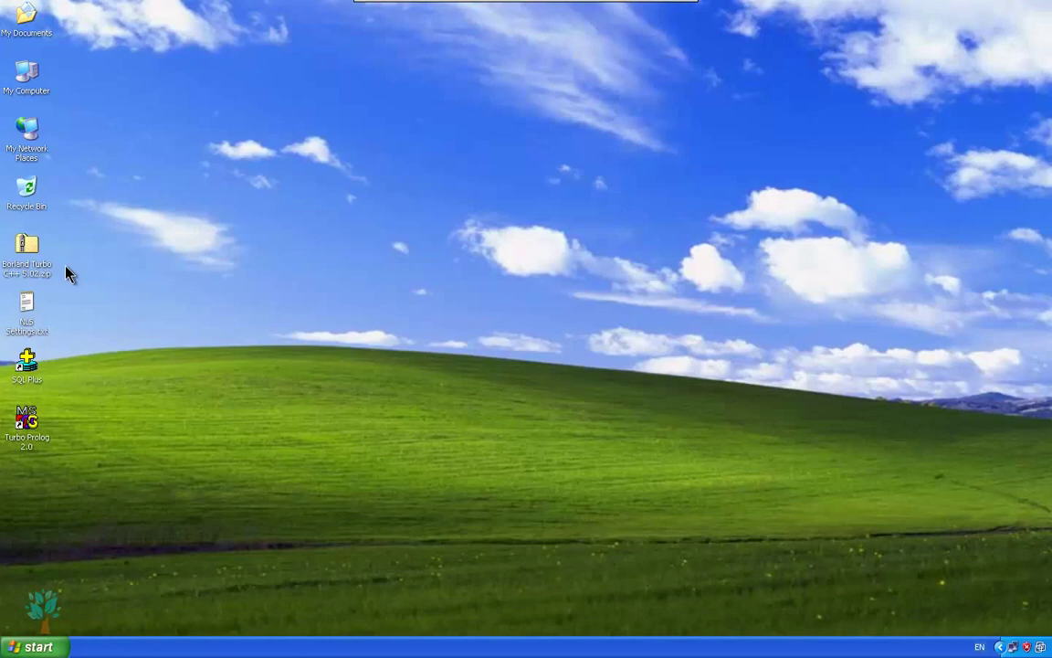
Extract the Borland Turbo C++ 5.02.zip archive to the default desktop folder without showing the extracted files on completion
{"action": "left_click", "coordinate": [38, 264]}
{"action": "right_click", "coordinate": [28, 261]}
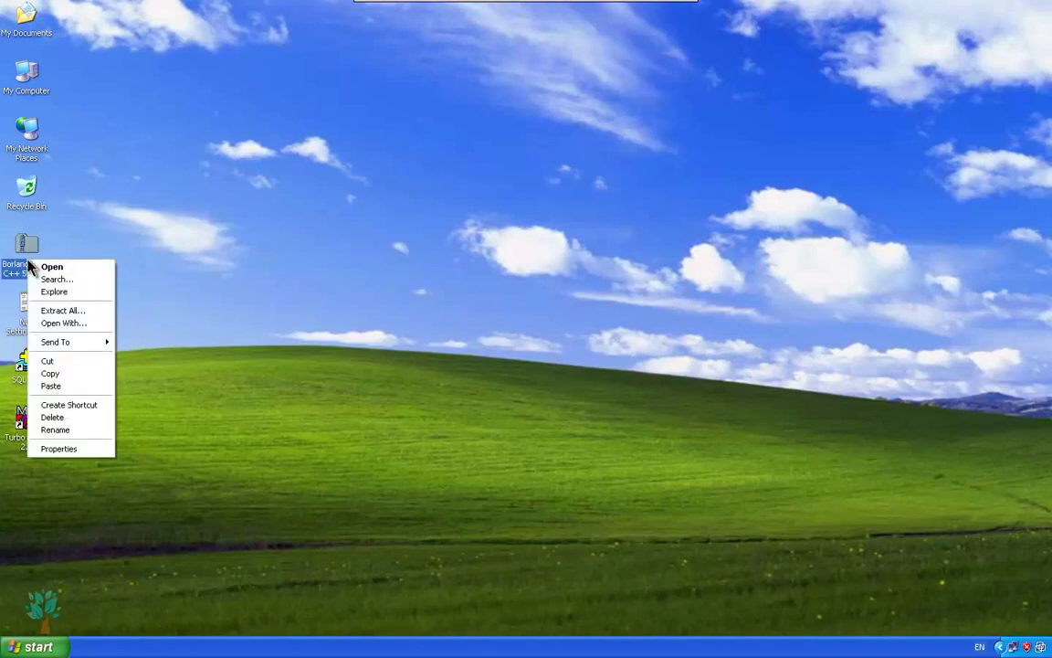
{"action": "left_click", "coordinate": [71, 314]}
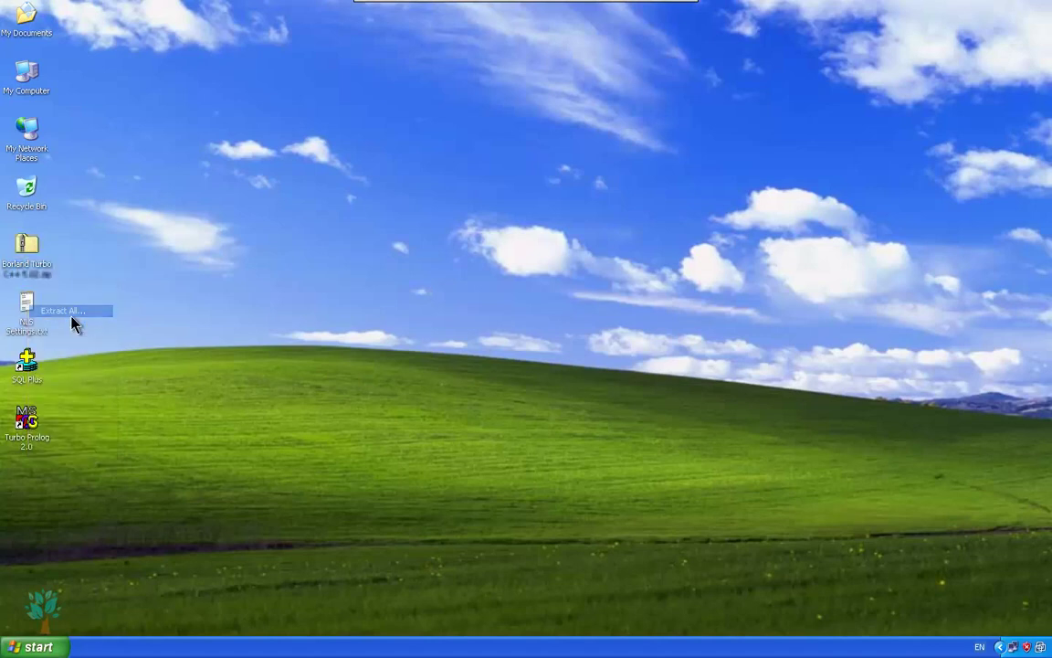
{"action": "left_click", "coordinate": [320, 371]}
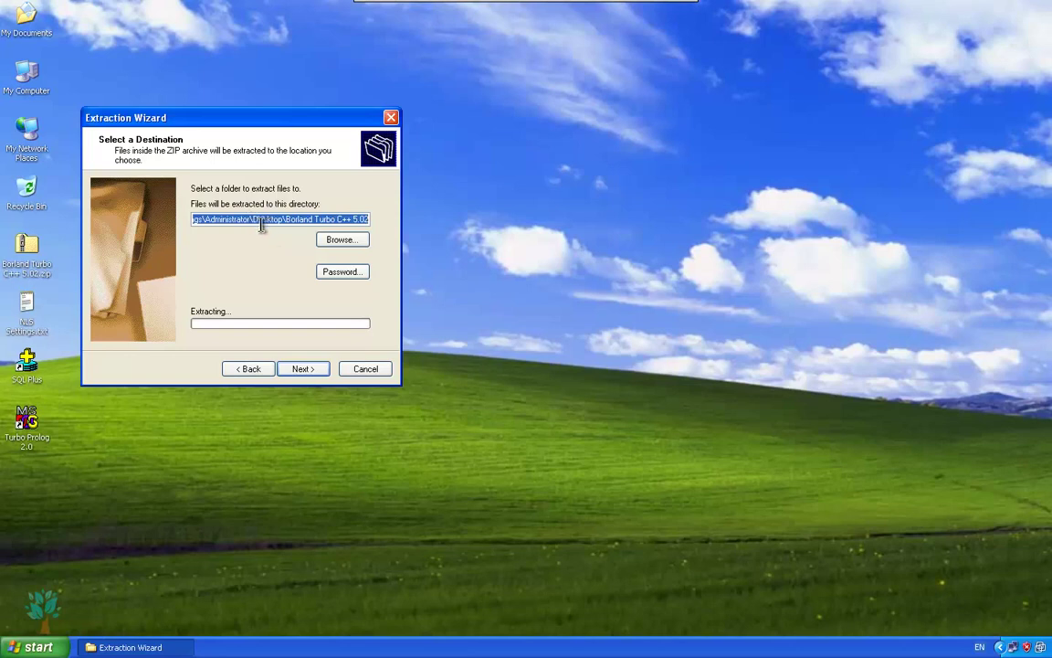
{"action": "left_click", "coordinate": [302, 370]}
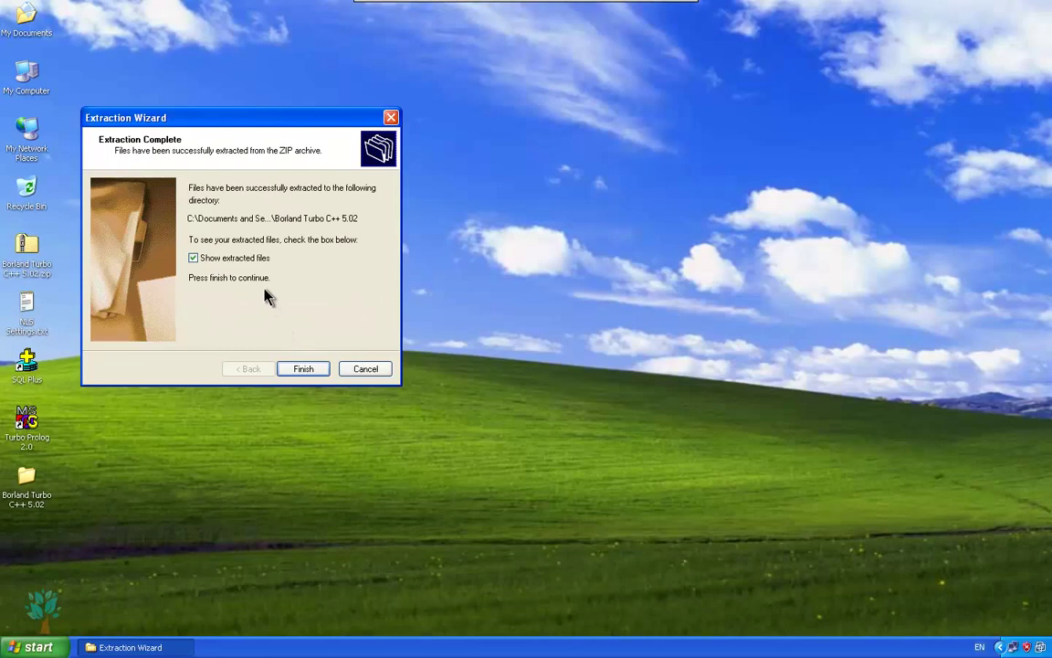
{"action": "left_click", "coordinate": [244, 262]}
{"action": "left_click", "coordinate": [301, 369]}
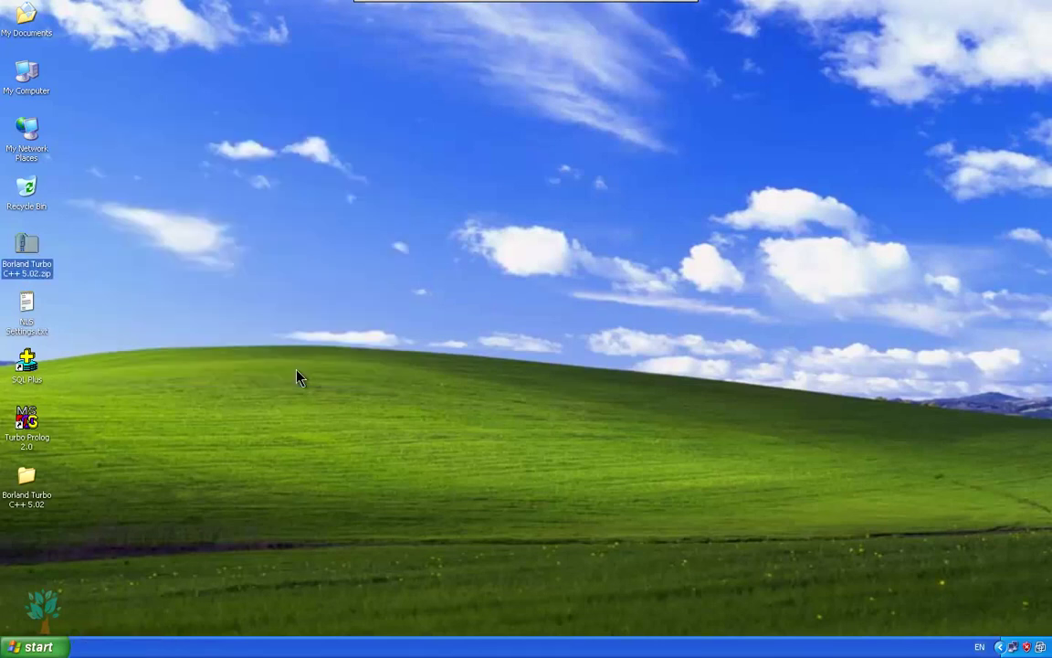
Open the extracted Borland Turbo C++ 5.02 folder and its nested folder of the same name, and maximize the window
{"action": "left_click", "coordinate": [42, 510]}
{"action": "left_click", "coordinate": [132, 518]}
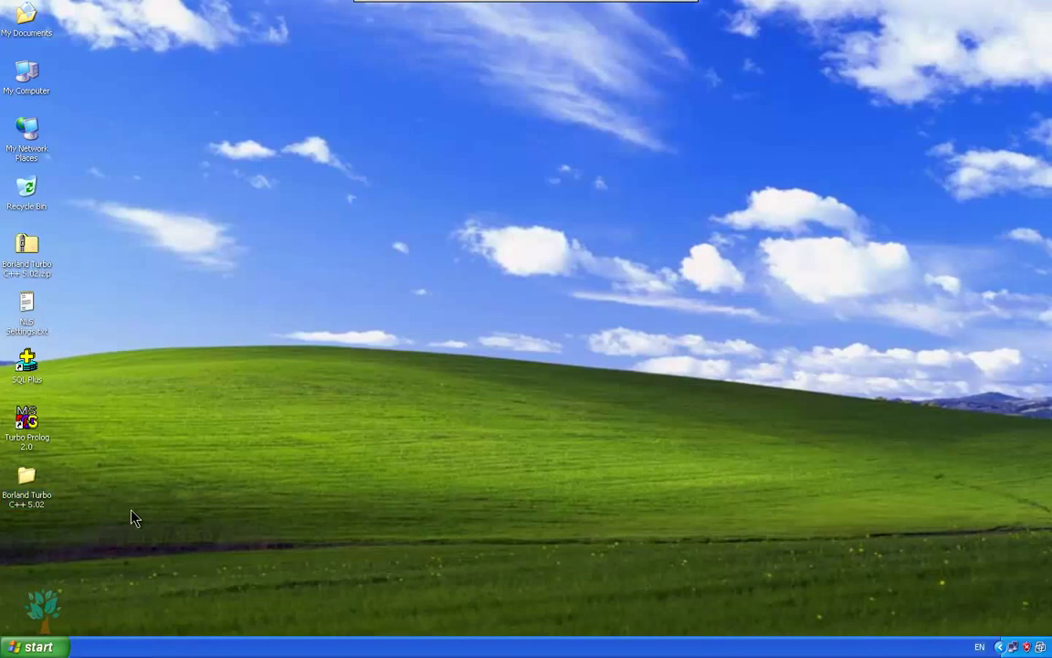
{"action": "double_click", "coordinate": [33, 498]}
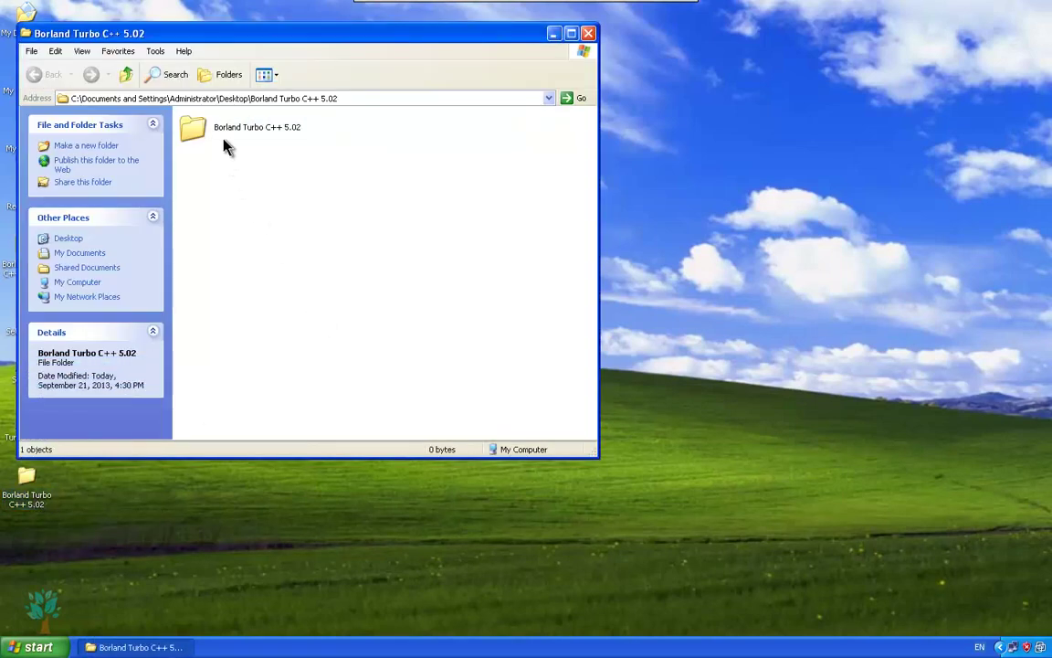
{"action": "double_click", "coordinate": [223, 137]}
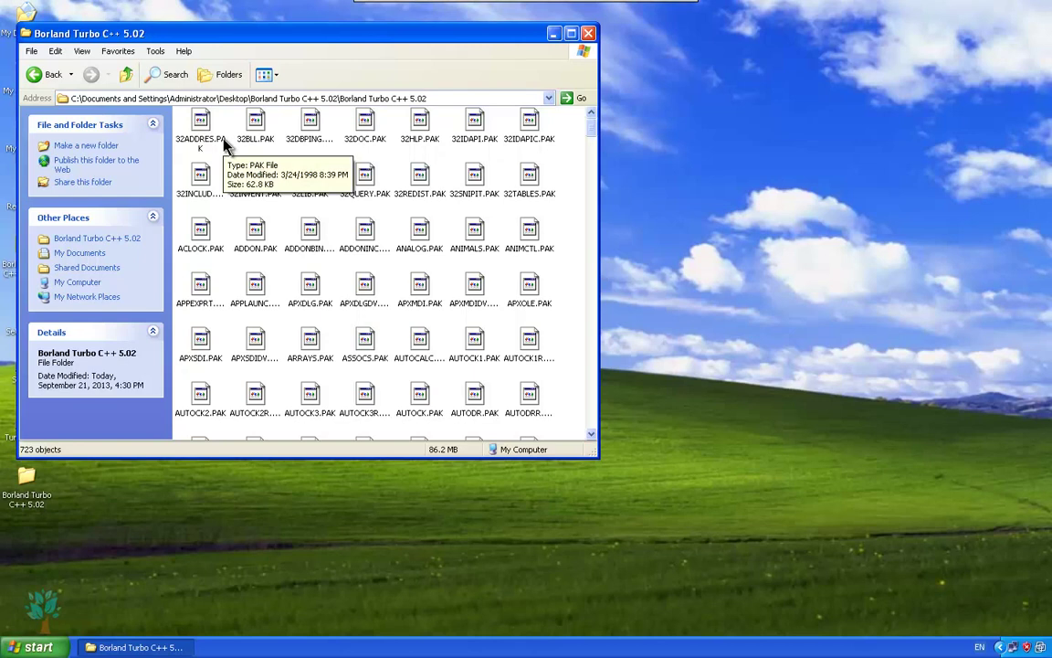
{"action": "left_click", "coordinate": [572, 34]}
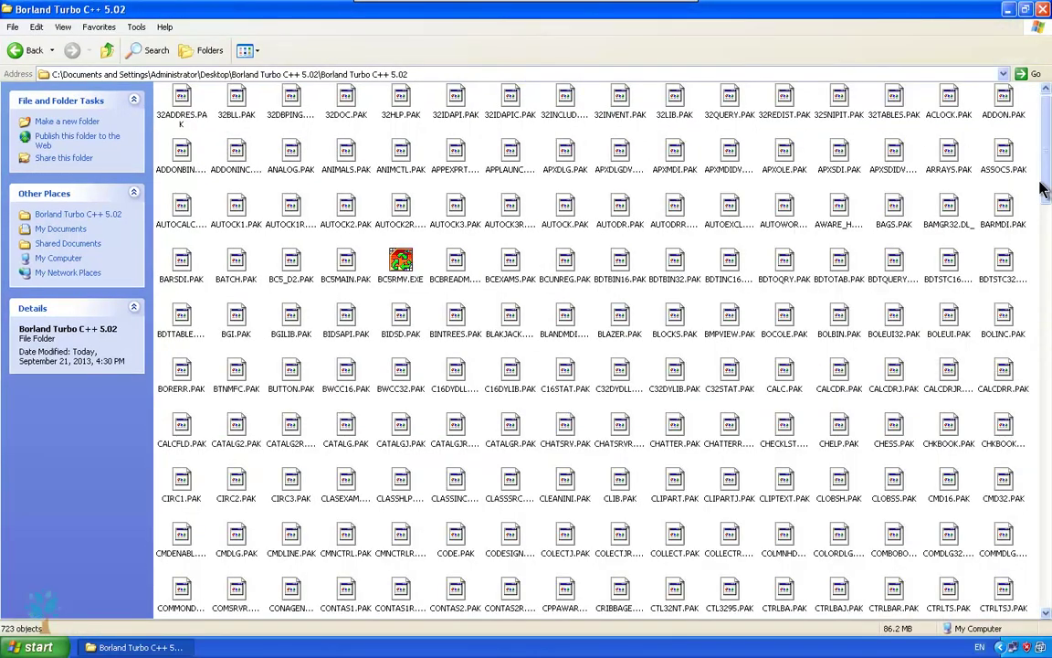
Find SETUP.EXE among the extracted files and launch it
{"action": "scroll", "coordinate": [1046, 192], "scroll_direction": "down", "scroll_amount": 10}
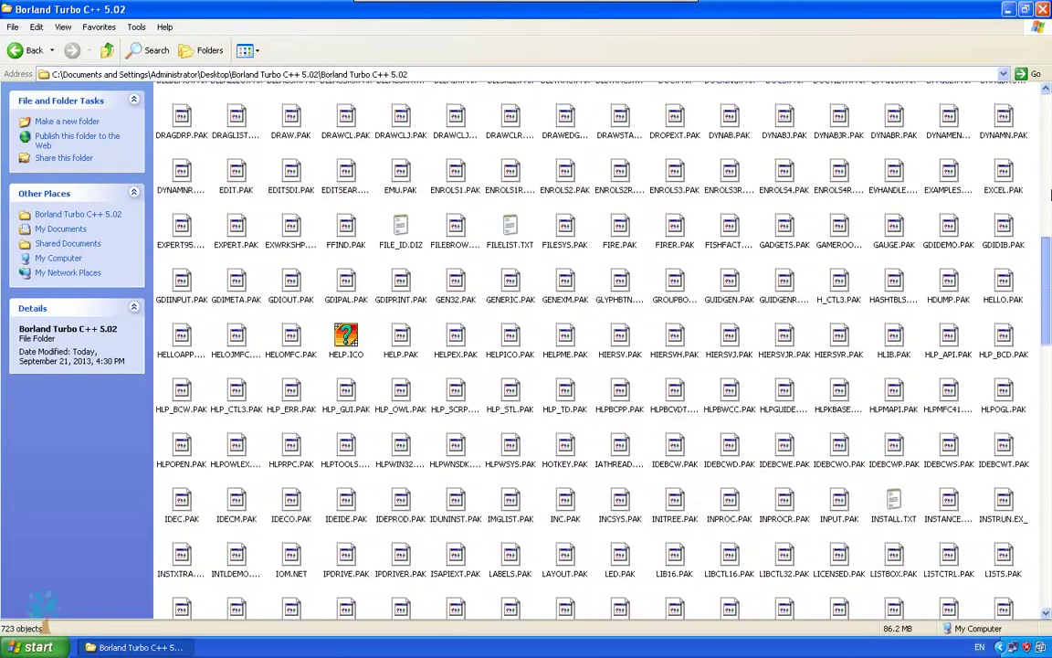
{"action": "scroll", "coordinate": [1050, 194], "scroll_direction": "down", "scroll_amount": 16}
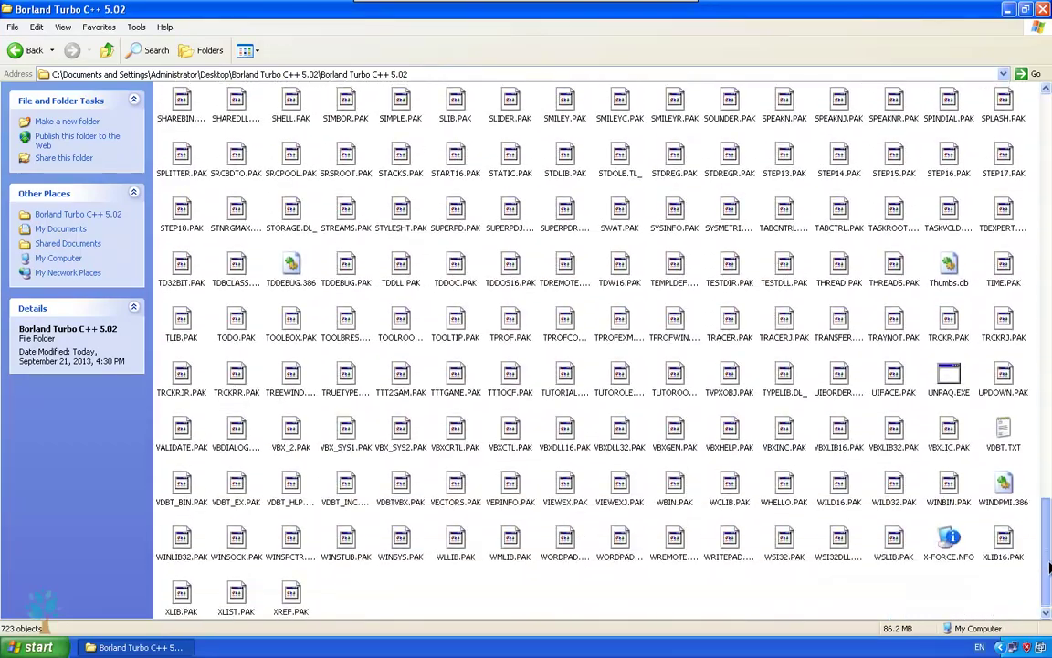
{"action": "left_click_drag", "start_coordinate": [1049, 566], "coordinate": [1048, 128]}
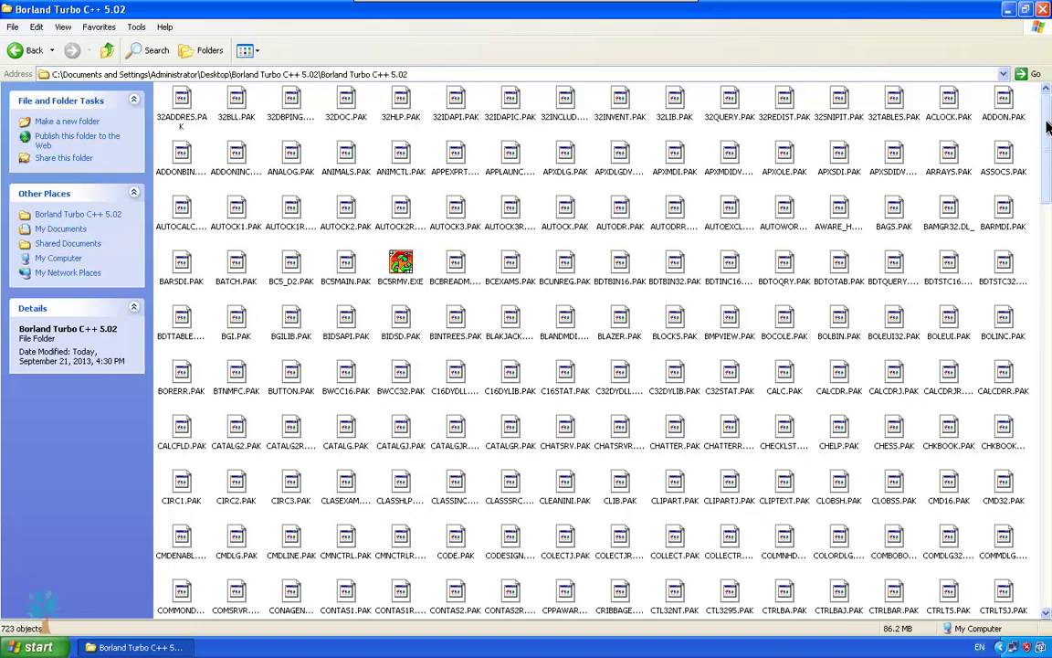
{"action": "left_click", "coordinate": [402, 274]}
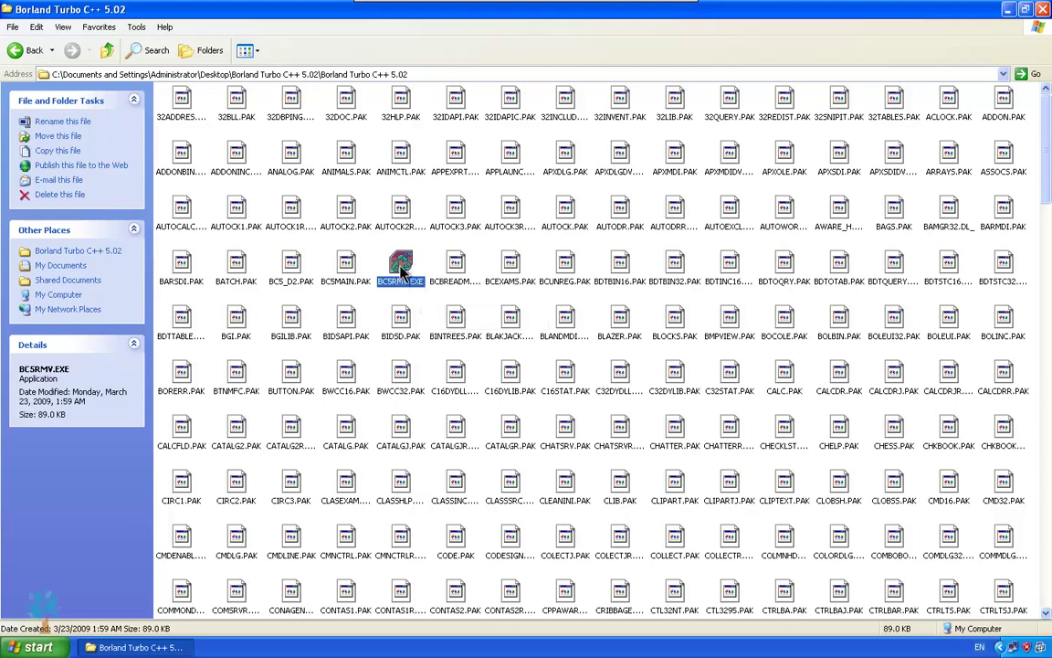
{"action": "scroll", "coordinate": [593, 347], "scroll_direction": "down", "scroll_amount": 15}
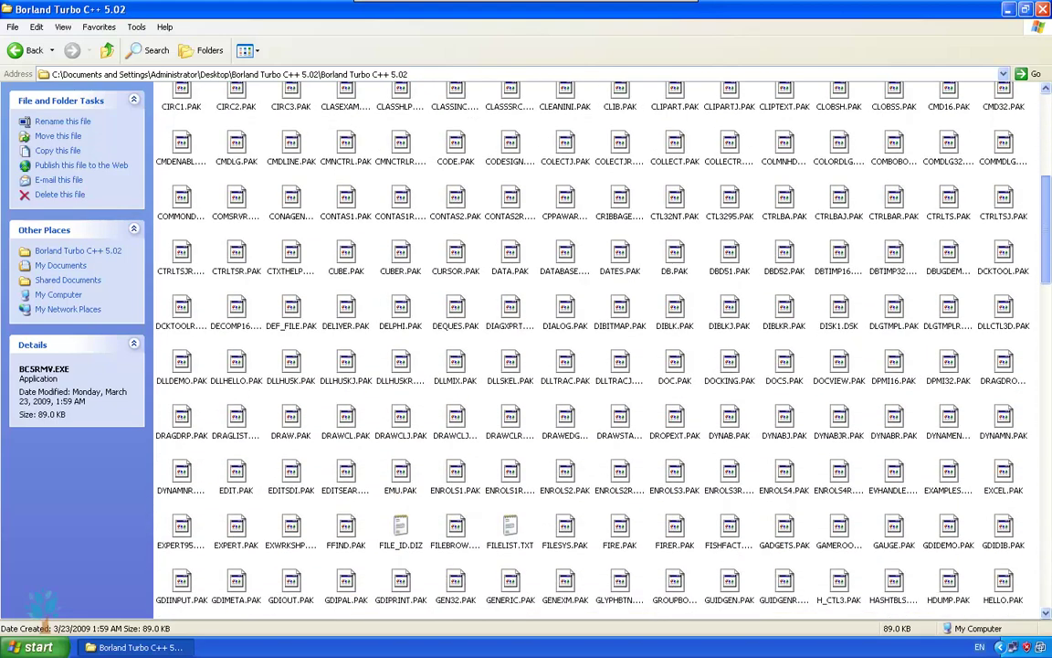
{"action": "scroll", "coordinate": [593, 347], "scroll_direction": "down", "scroll_amount": 5}
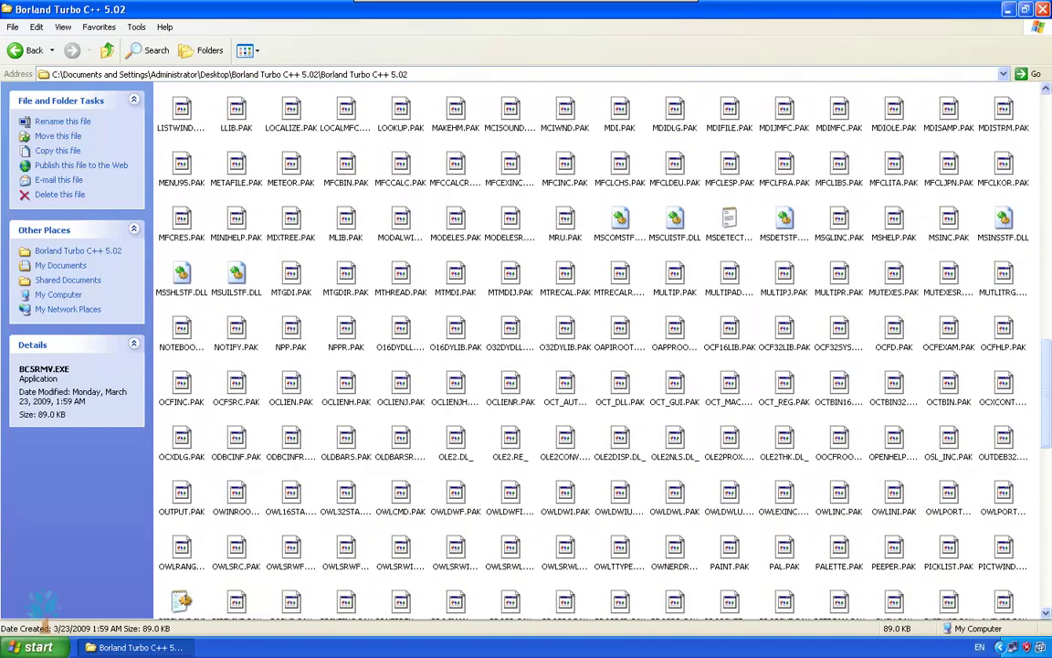
{"action": "scroll", "coordinate": [1049, 390], "scroll_direction": "down", "scroll_amount": 6}
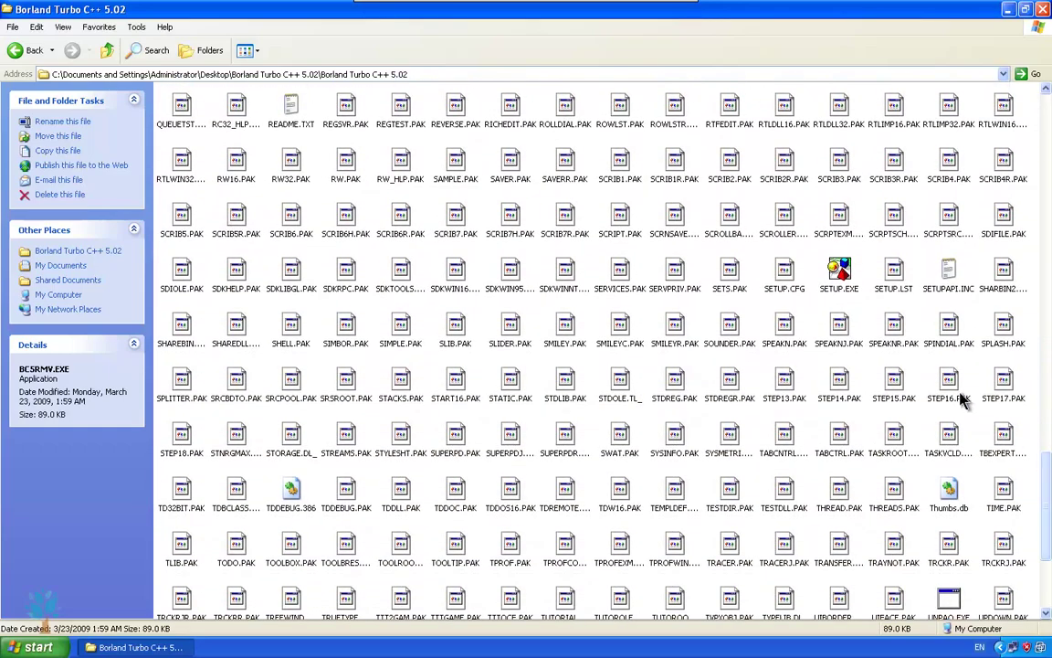
{"action": "scroll", "coordinate": [943, 457], "scroll_direction": "down", "scroll_amount": 3}
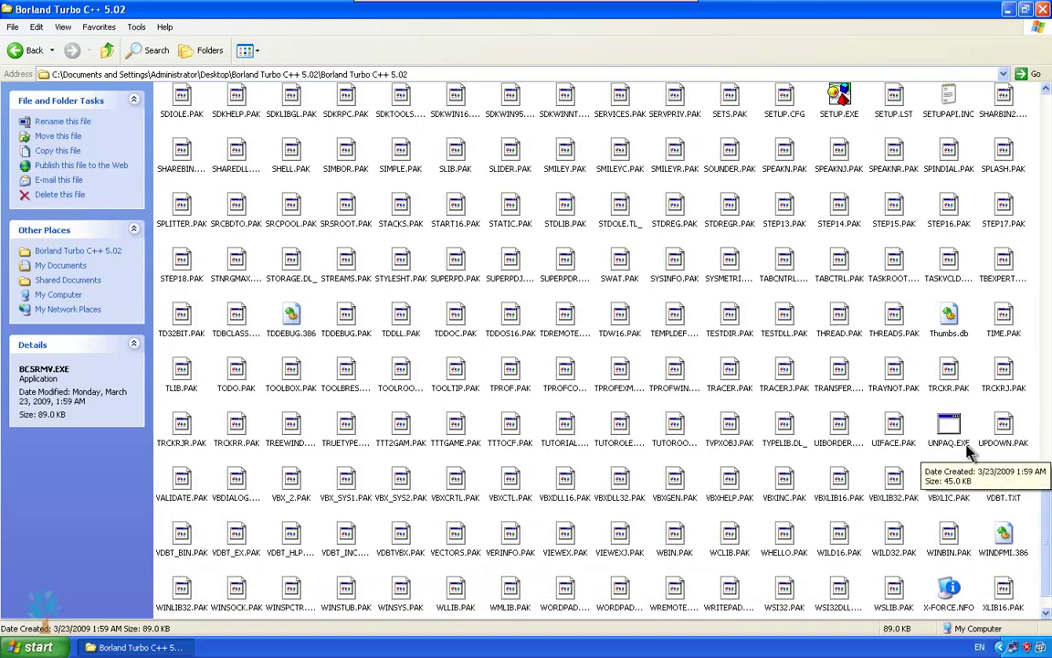
{"action": "left_click", "coordinate": [839, 101]}
{"action": "scroll", "coordinate": [941, 461], "scroll_direction": "up", "scroll_amount": 5}
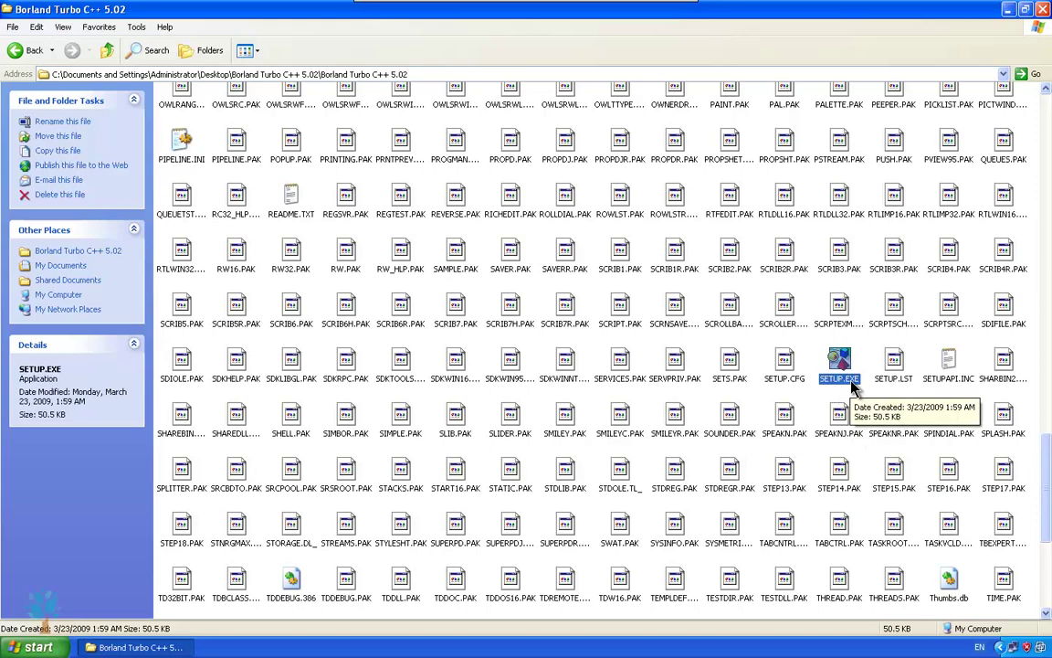
{"action": "left_click", "coordinate": [852, 387]}
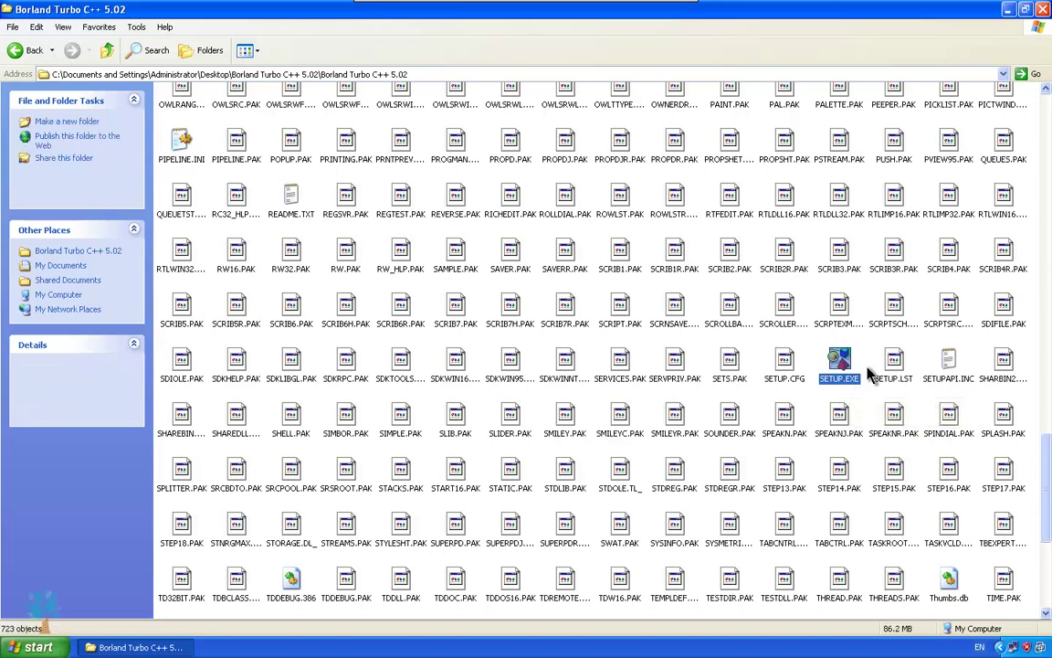
{"action": "left_click", "coordinate": [840, 375]}
{"action": "double_click", "coordinate": [840, 374]}
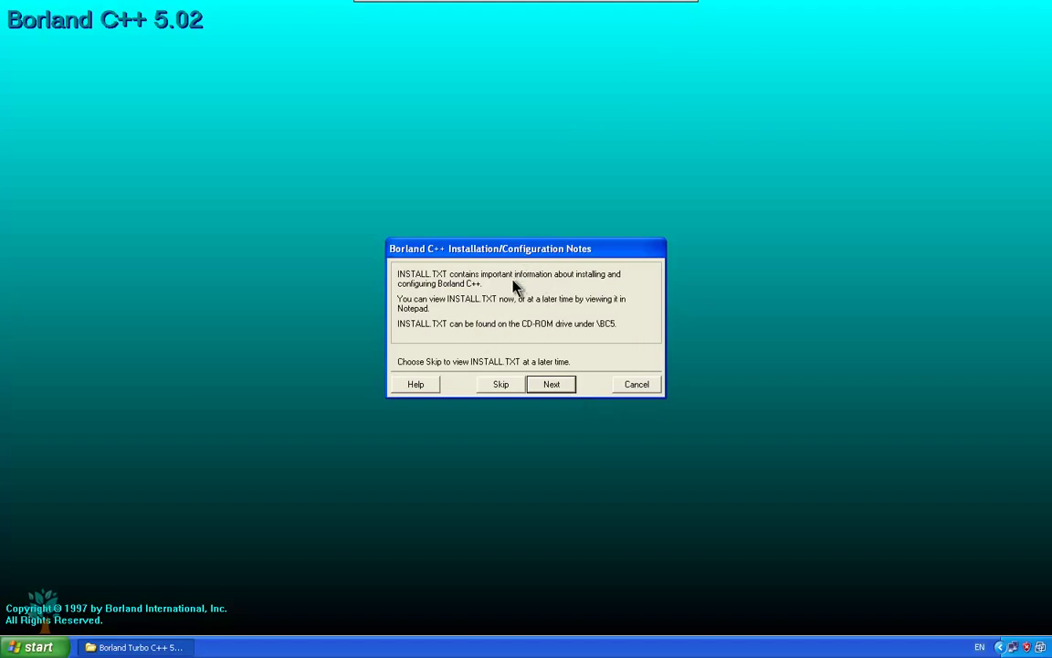
Skip the INSTALL.TXT notes, keep the Typical configuration, and accept C:\BC5 as the Borland C++ install location
{"action": "left_click", "coordinate": [500, 384]}
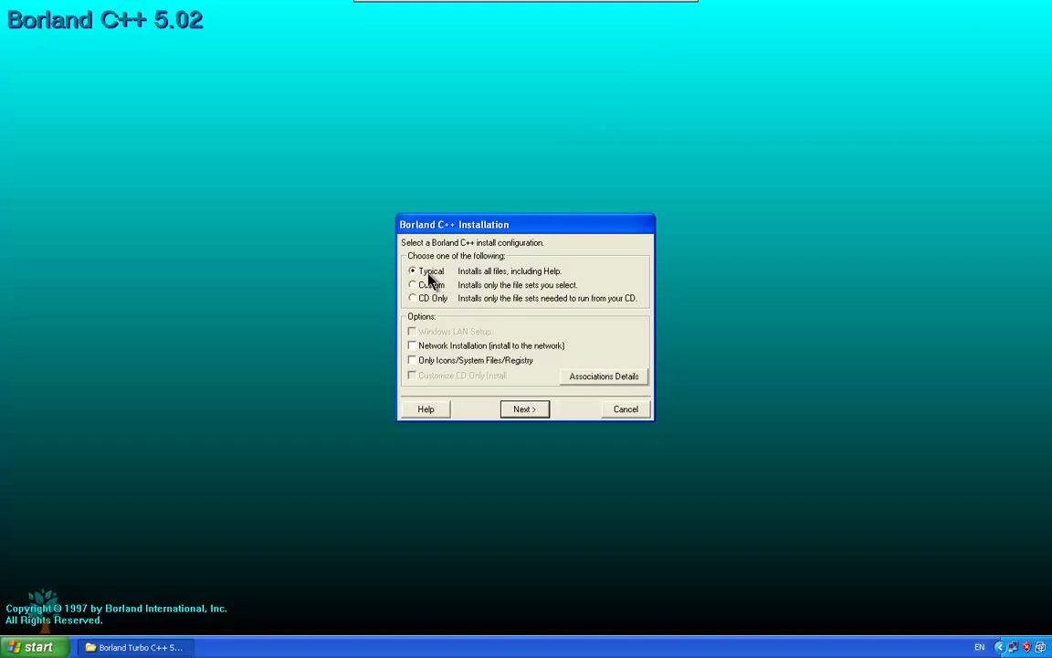
{"action": "left_click", "coordinate": [532, 409]}
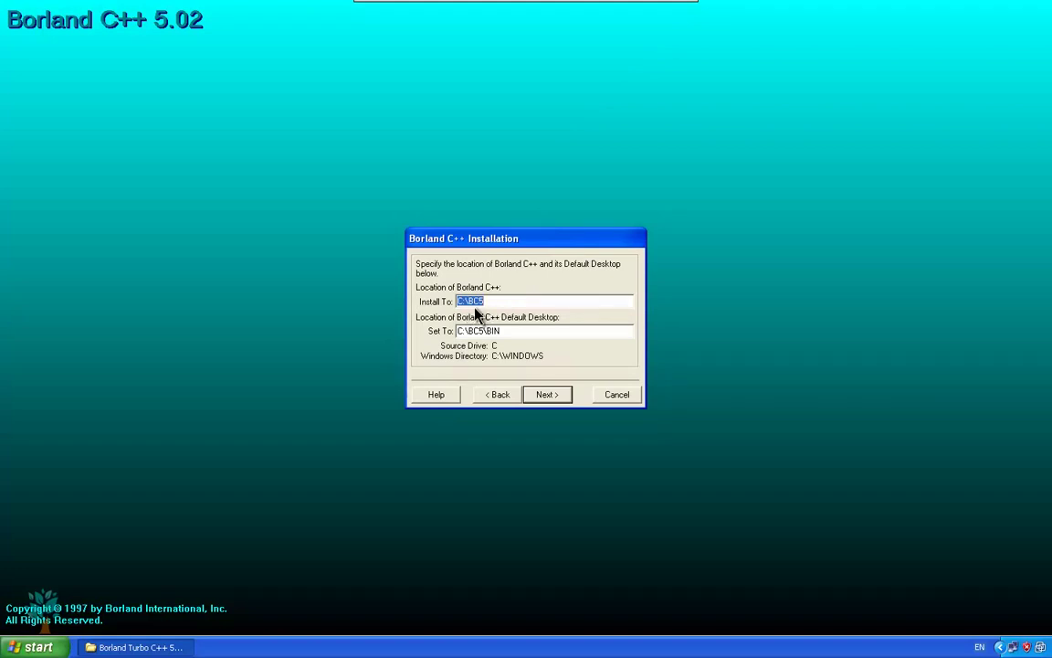
{"action": "left_click_drag", "start_coordinate": [467, 301], "coordinate": [508, 300]}
{"action": "left_click", "coordinate": [505, 299]}
{"action": "left_click", "coordinate": [547, 394]}
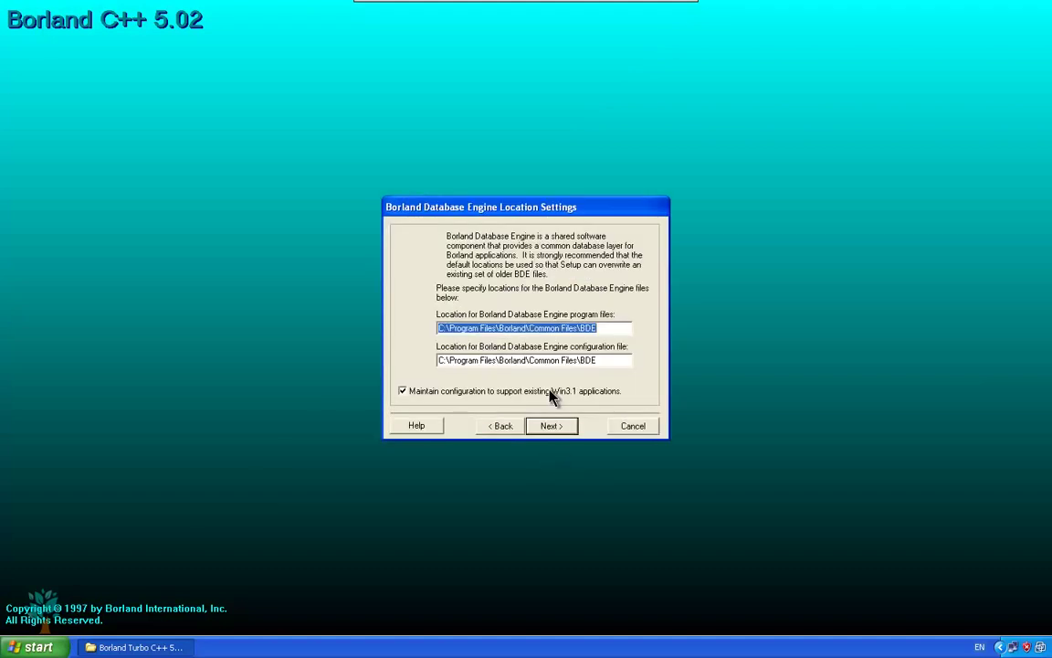
Accept the default Borland Database Engine locations and C:\BDE32 for the SDK files, and start the installation
{"action": "left_click", "coordinate": [553, 426]}
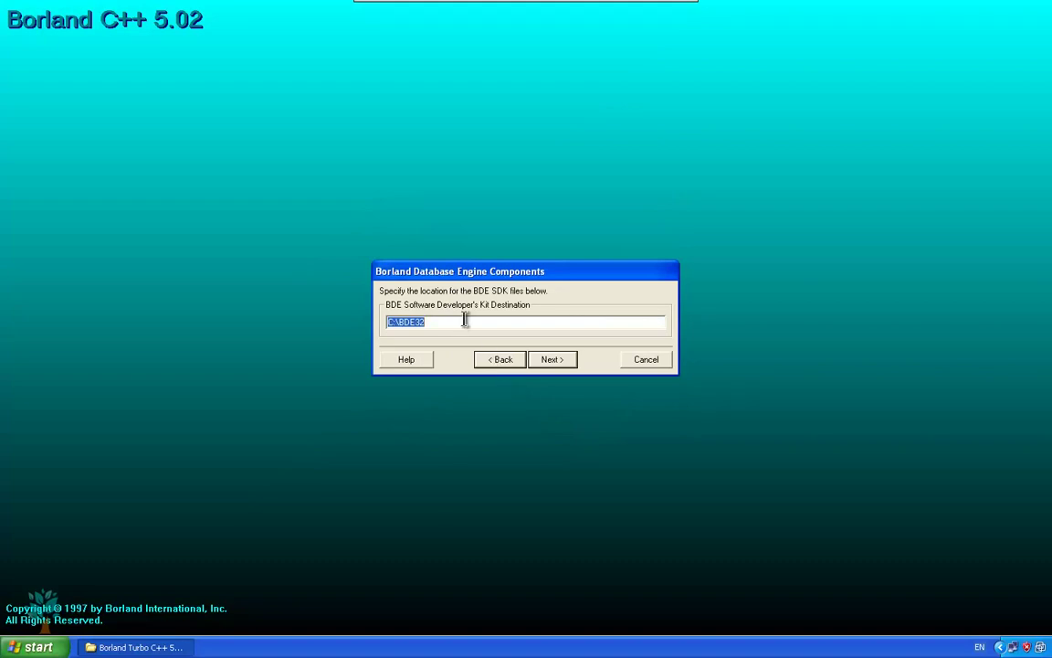
{"action": "left_click", "coordinate": [552, 359]}
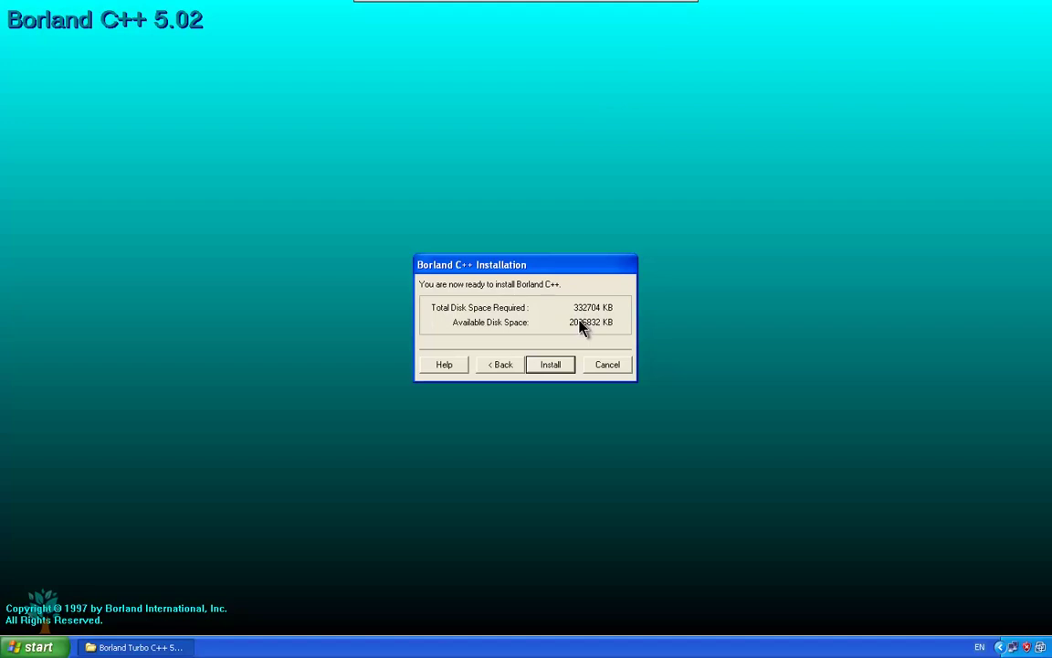
{"action": "left_click", "coordinate": [558, 367]}
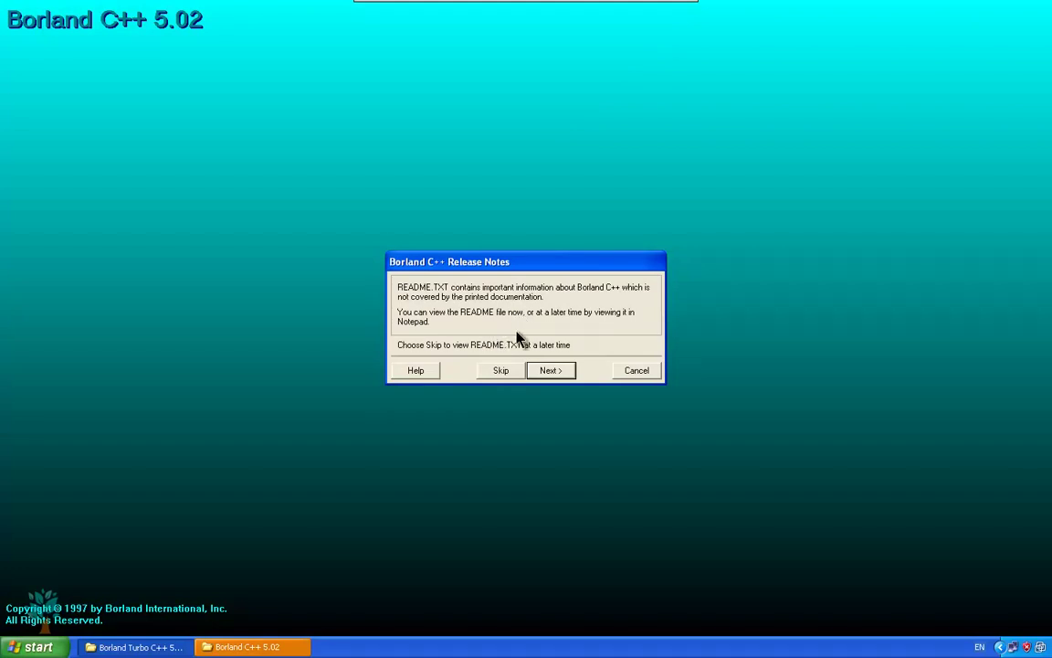
Finish setup by skipping the release notes, acknowledging the completed installation, and skipping online registration
{"action": "left_click", "coordinate": [493, 373]}
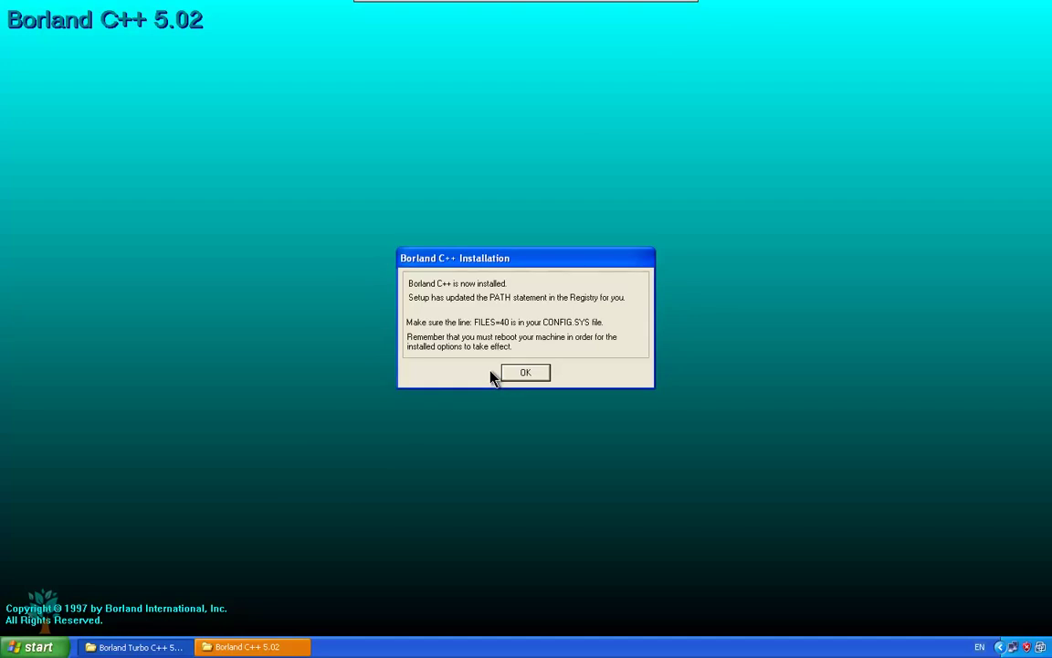
{"action": "left_click", "coordinate": [514, 375]}
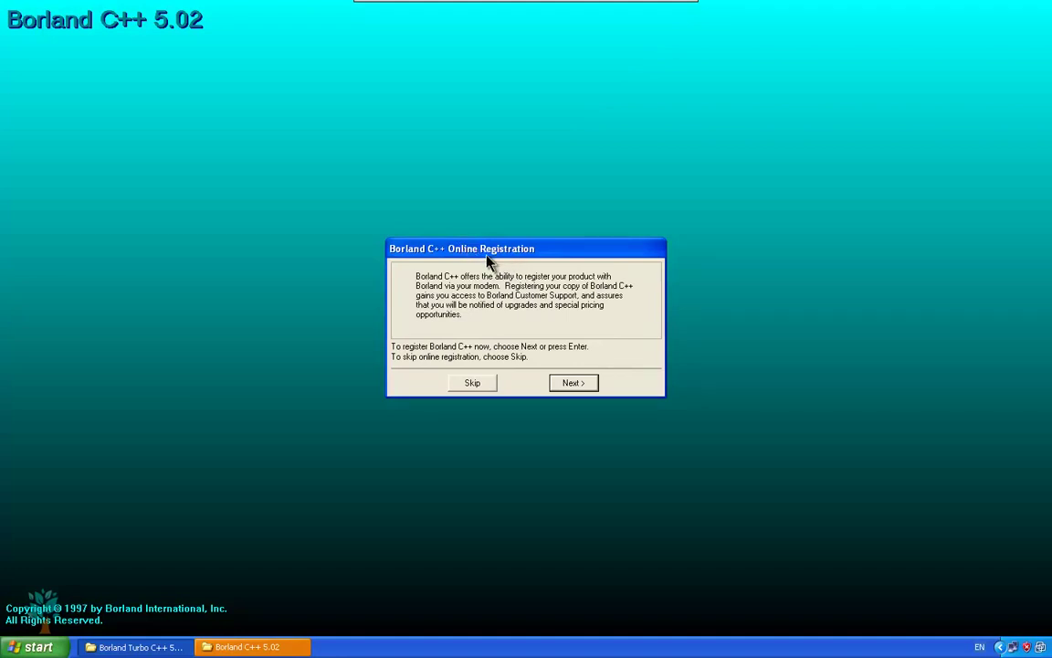
{"action": "left_click", "coordinate": [472, 383]}
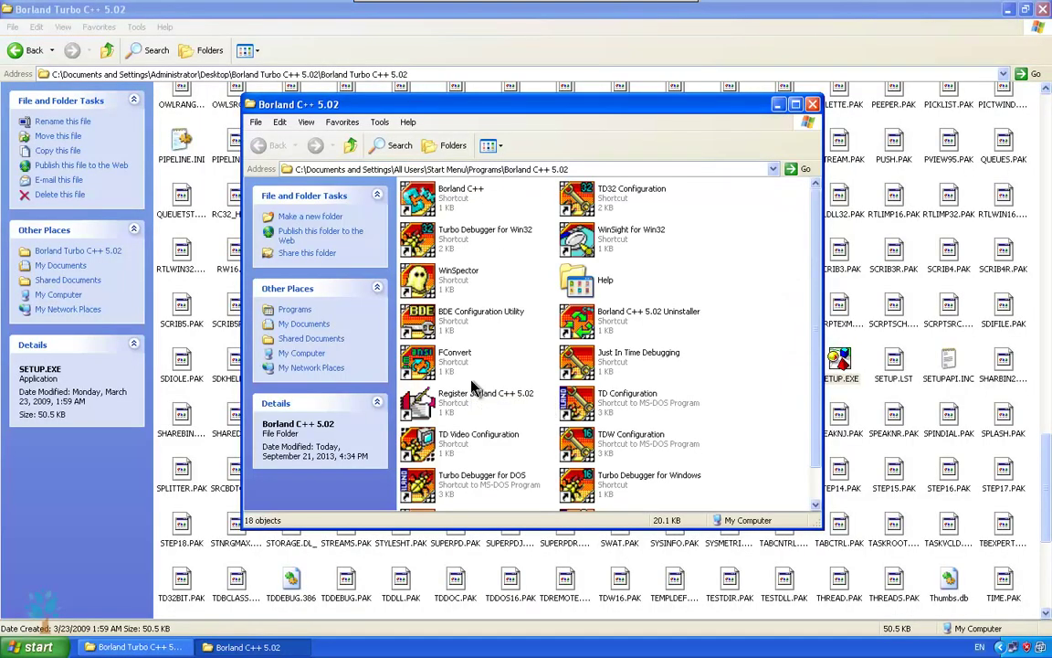
Close the extracted files window and the Borland C++ 5.02 shortcuts window to return to the desktop
{"action": "left_click", "coordinate": [1042, 8]}
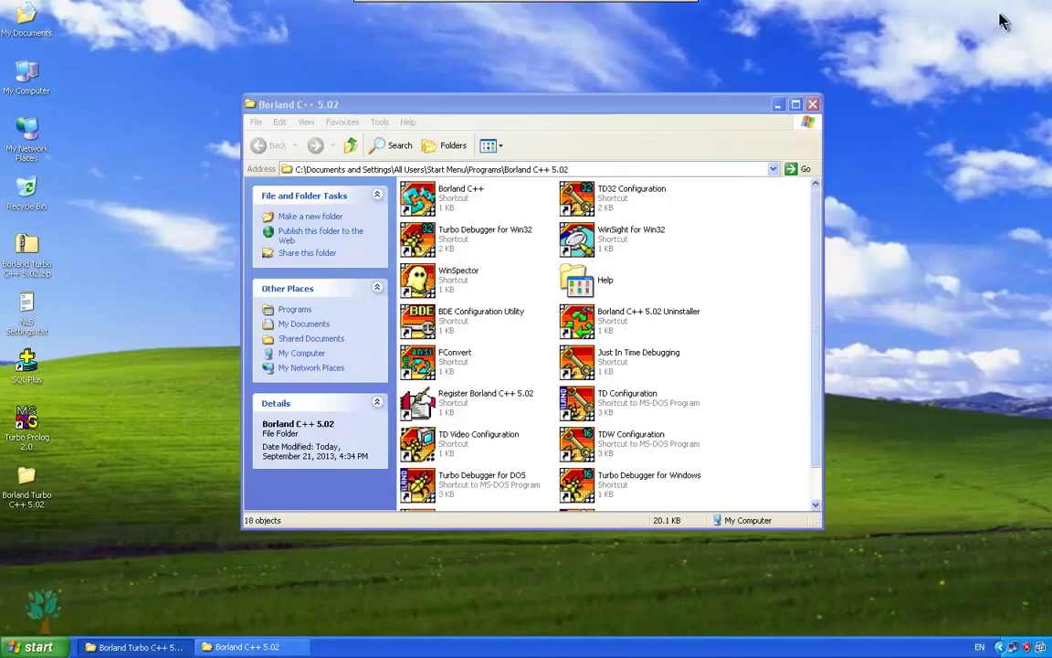
{"action": "left_click_drag", "start_coordinate": [606, 113], "coordinate": [608, 90]}
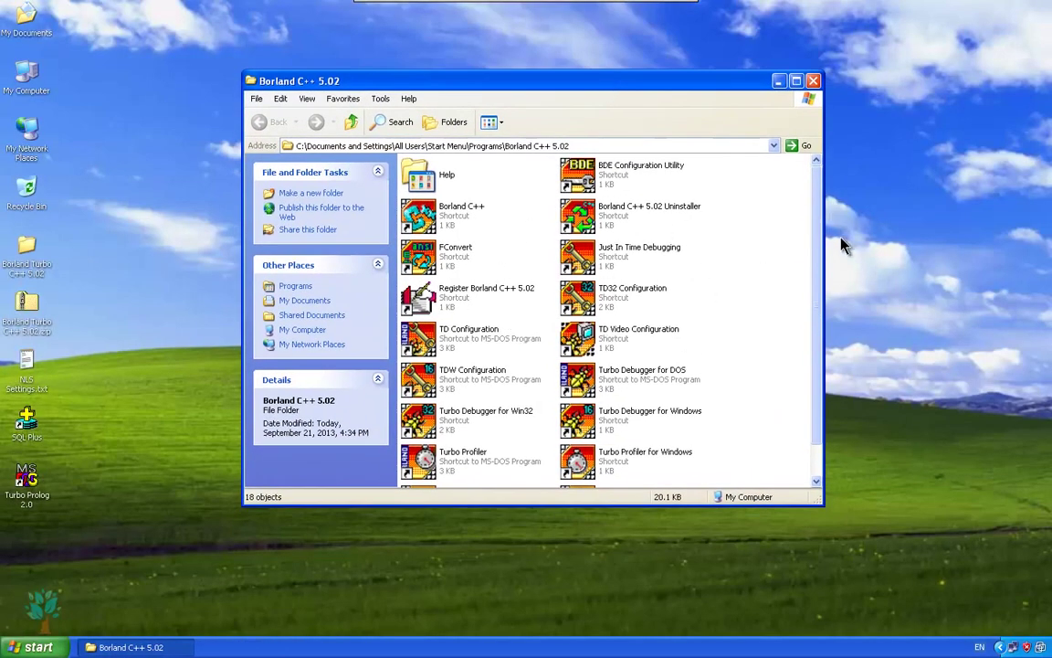
{"action": "left_click_drag", "start_coordinate": [820, 228], "coordinate": [822, 151]}
{"action": "left_click", "coordinate": [813, 84]}
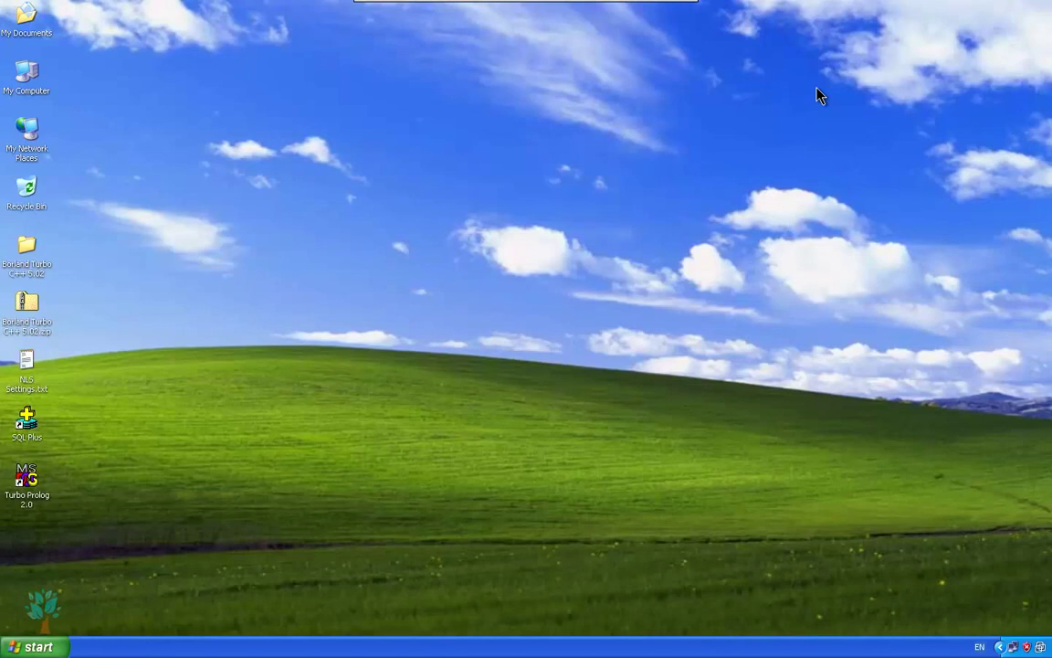
Create a desktop shortcut for Borland C++ from its entry in the Borland C++ 5.02 program group
{"action": "left_click", "coordinate": [38, 646]}
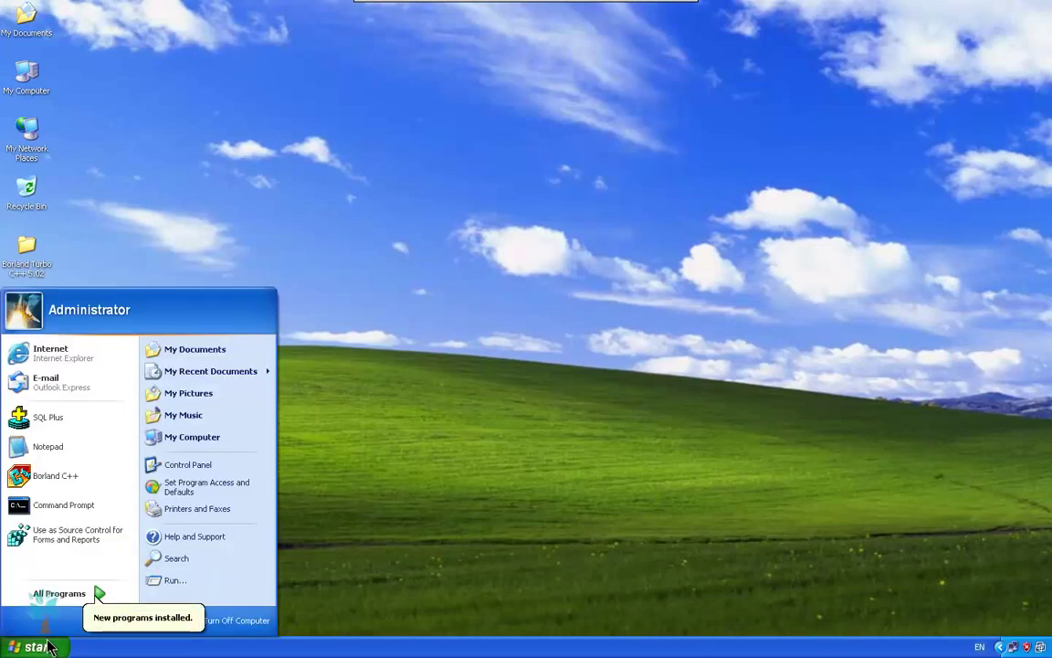
{"action": "left_click", "coordinate": [56, 595]}
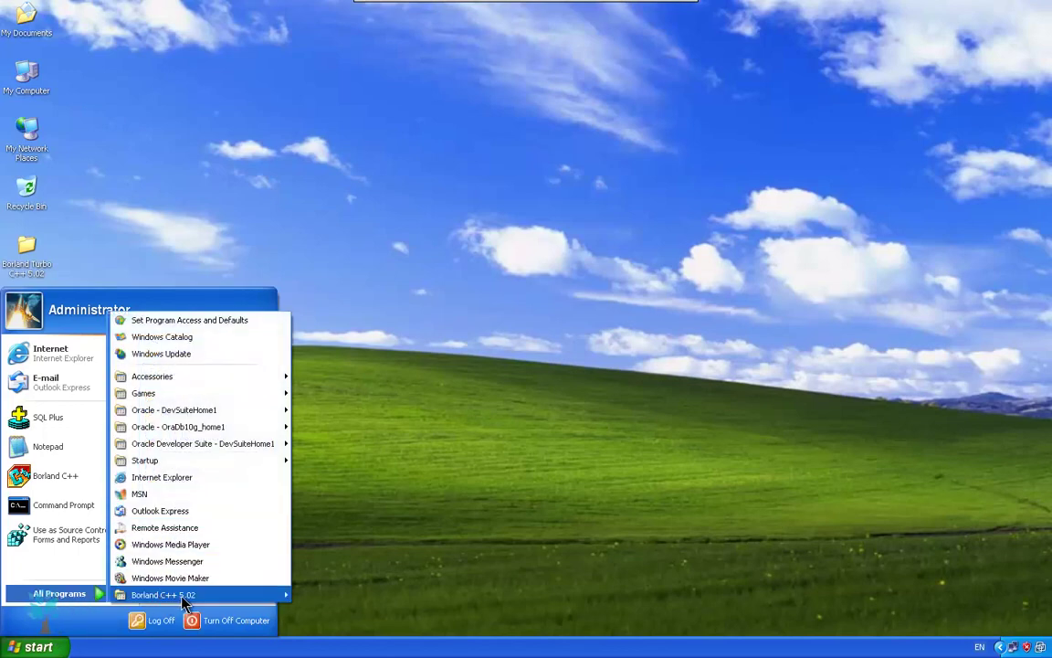
{"action": "mouse_move", "coordinate": [181, 598]}
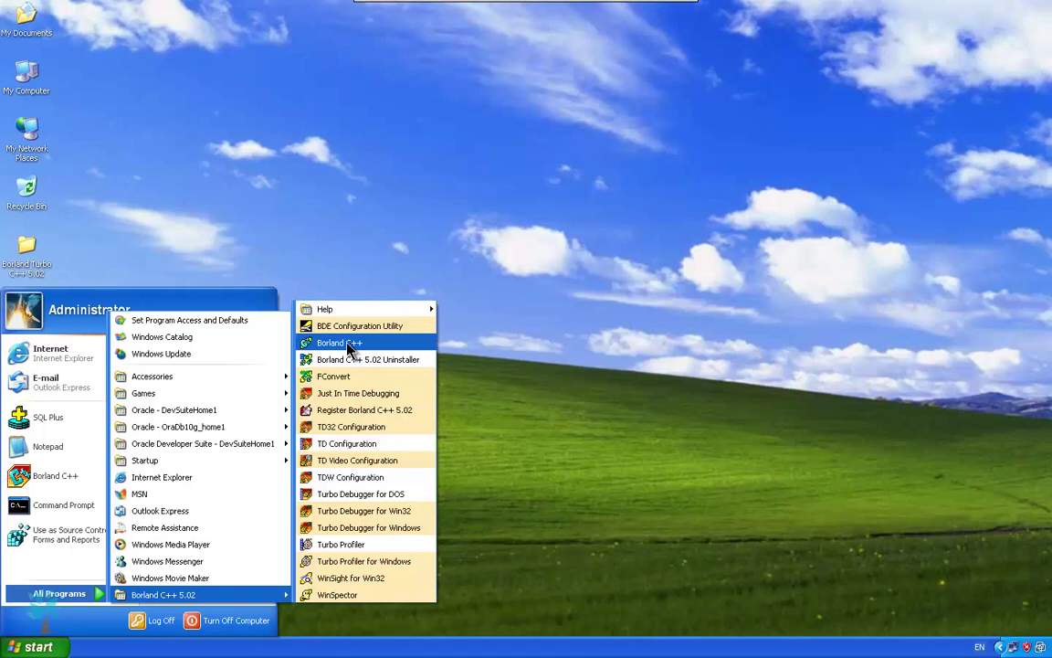
{"action": "right_click", "coordinate": [349, 348]}
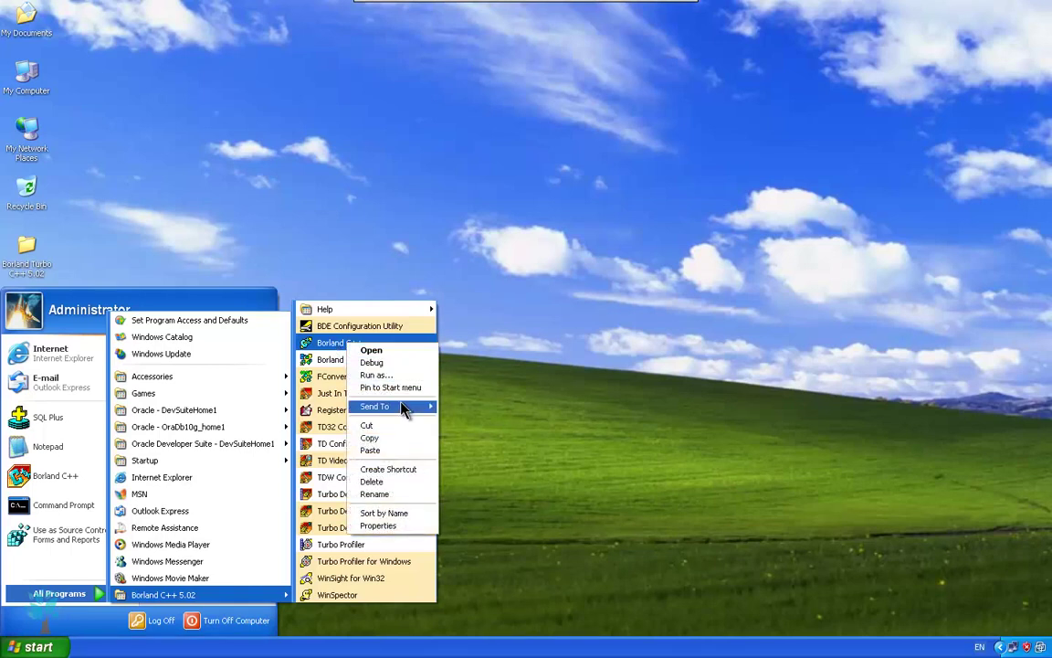
{"action": "mouse_move", "coordinate": [403, 411]}
{"action": "left_click", "coordinate": [466, 422]}
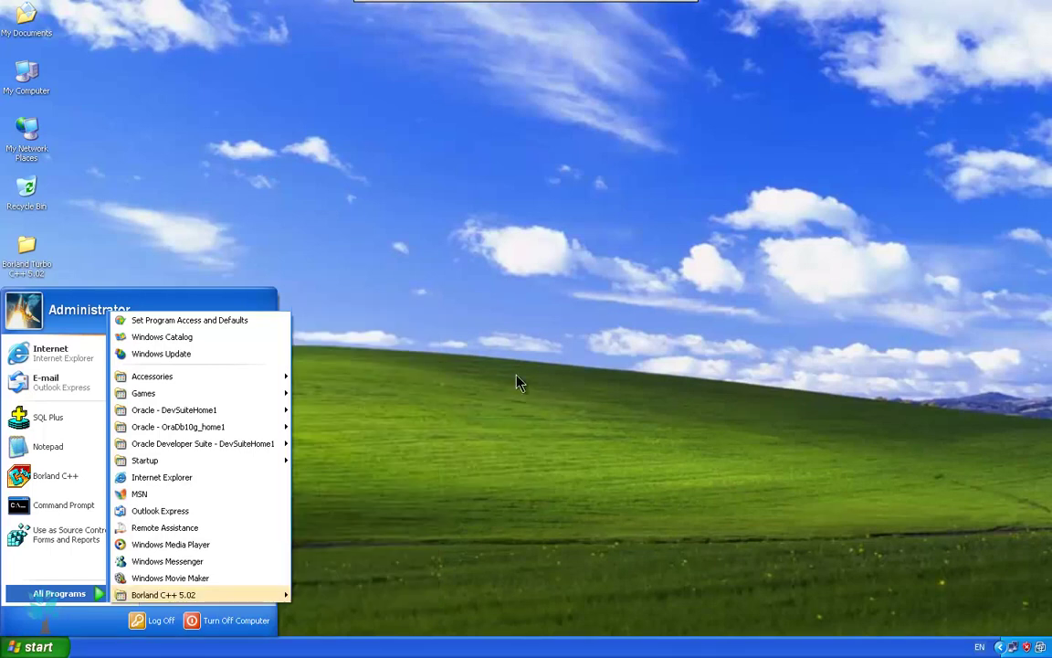
{"action": "left_click", "coordinate": [517, 382]}
Launch Borland C++ from the new desktop shortcut, dismiss the version notice, and reposition the main and editor windows
{"action": "left_click", "coordinate": [36, 548]}
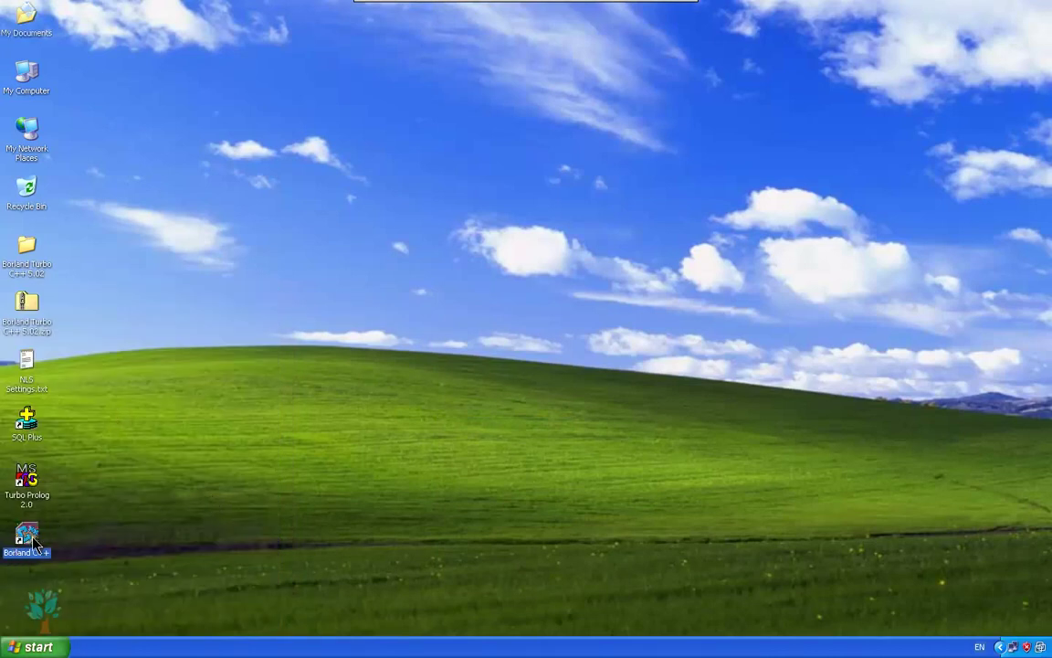
{"action": "double_click", "coordinate": [30, 539]}
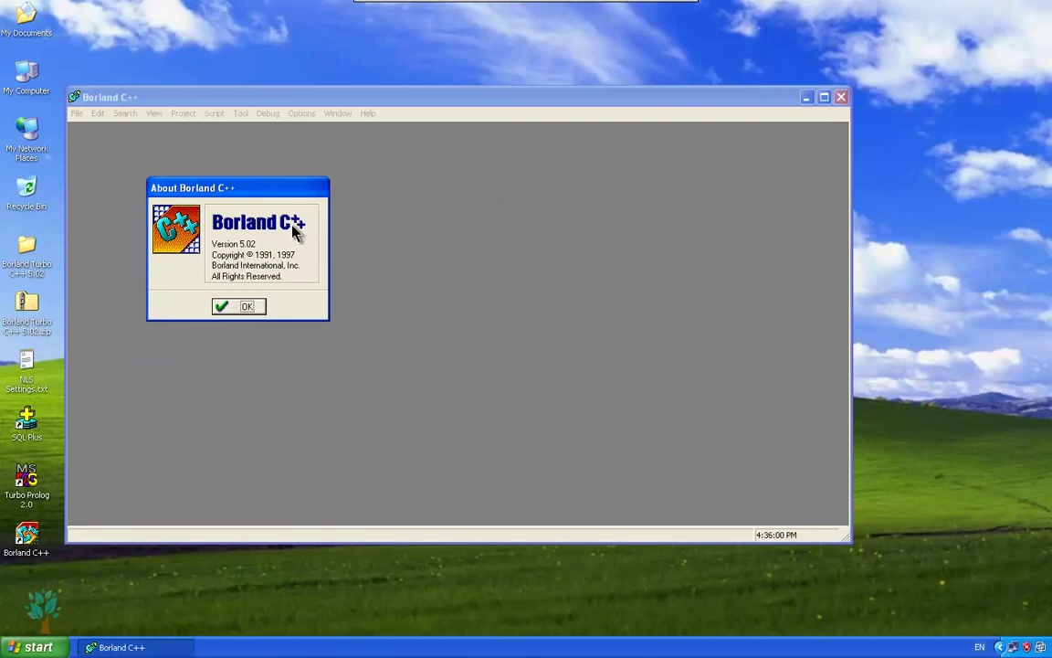
{"action": "left_click", "coordinate": [243, 308]}
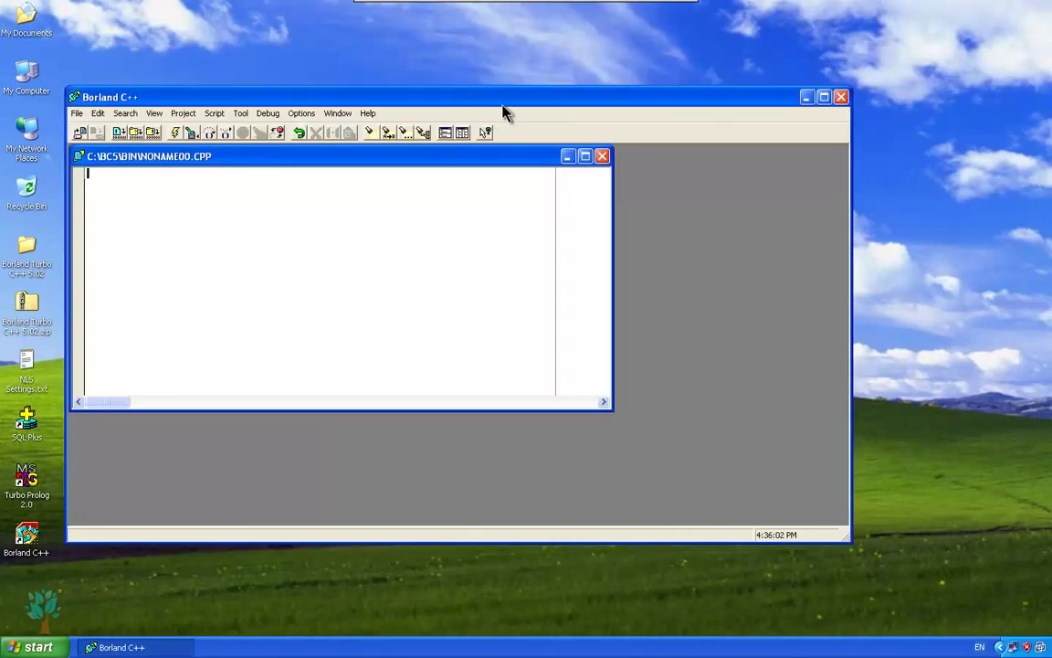
{"action": "left_click_drag", "start_coordinate": [503, 106], "coordinate": [544, 97]}
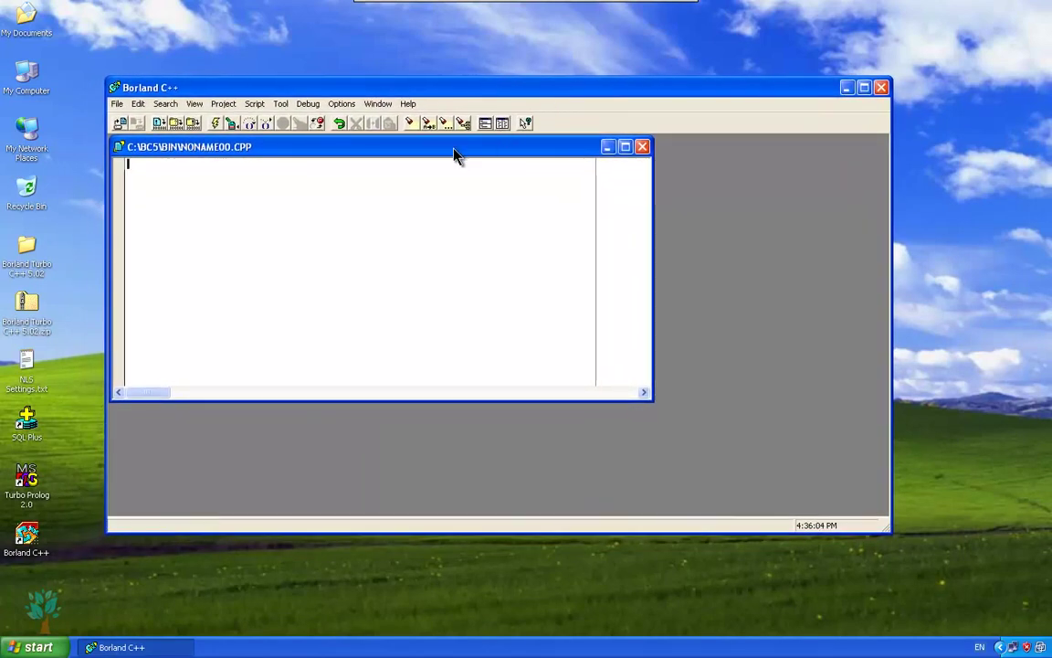
{"action": "left_click_drag", "start_coordinate": [454, 156], "coordinate": [554, 173]}
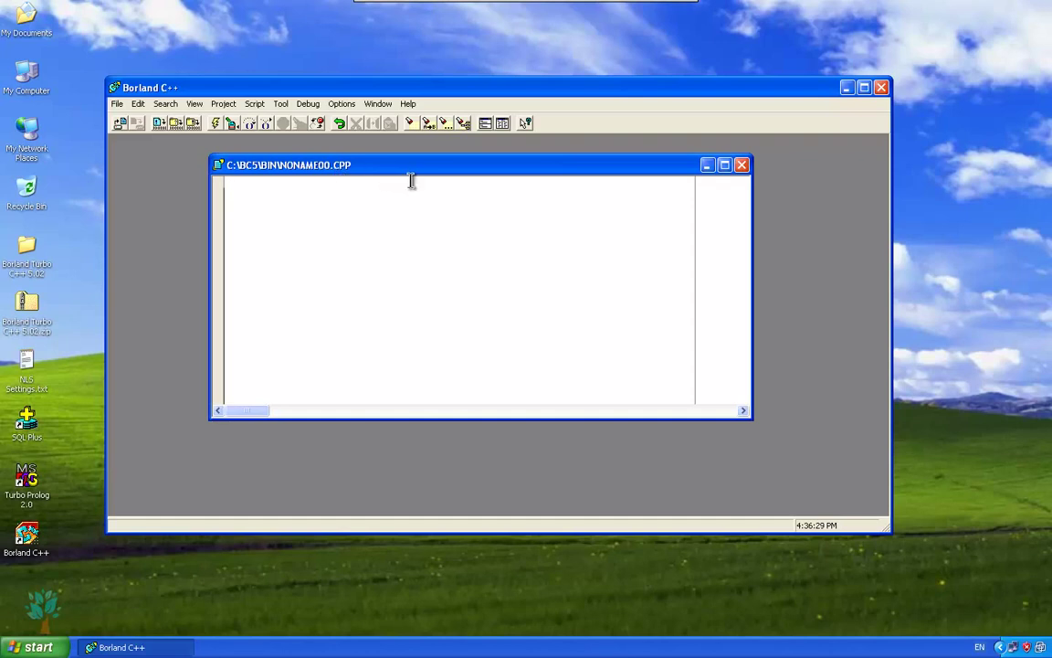
Enter four lines of sample text in the blank source file: jhgjhgjhkjh, khkjh, kjhkjh and kjhk
{"action": "type", "text": "jhgjhgjhkjh"}
{"action": "key", "text": "Return"}
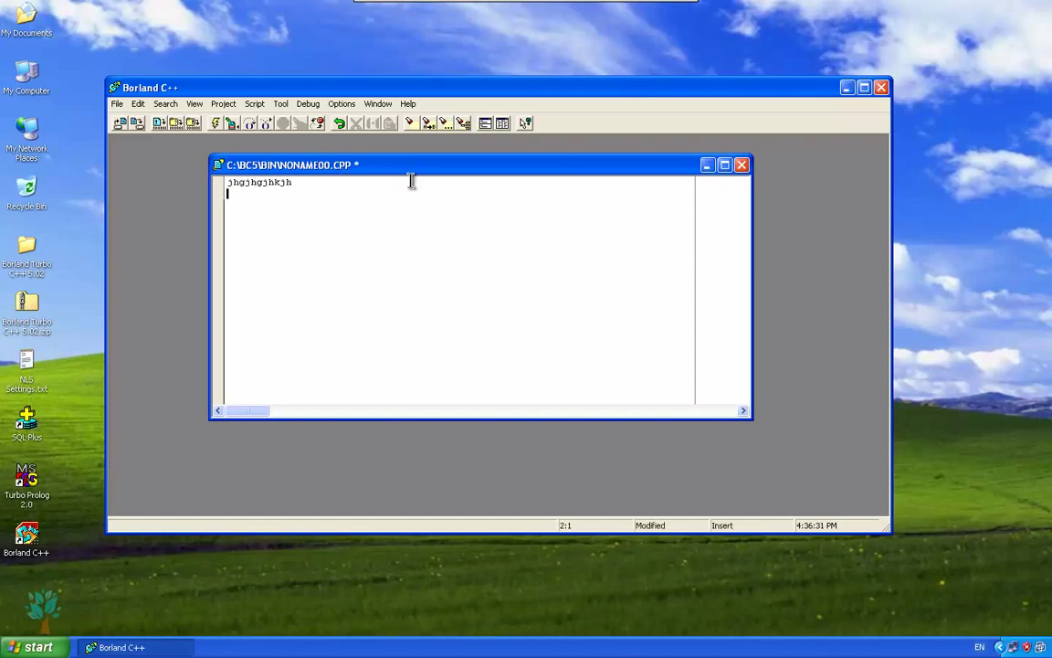
{"action": "type", "text": "khkjh"}
{"action": "key", "text": "Return"}
{"action": "type", "text": "kjhkjh"}
{"action": "key", "text": "Return"}
{"action": "type", "text": "kjhk"}
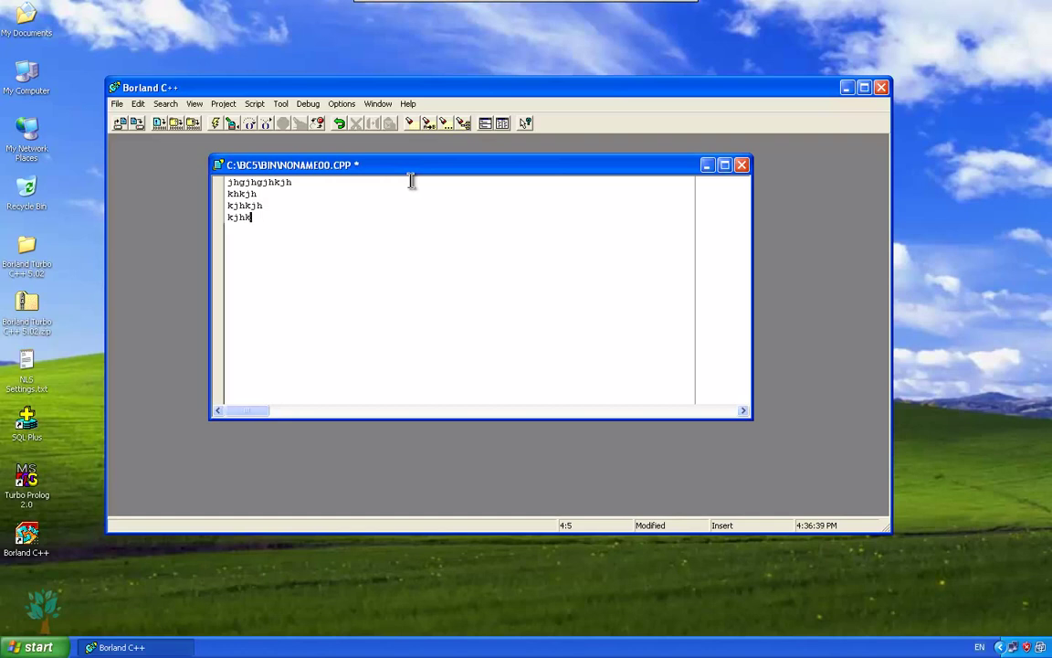
Save the source file to the Desktop as program1.CPP
{"action": "left_click", "coordinate": [119, 103]}
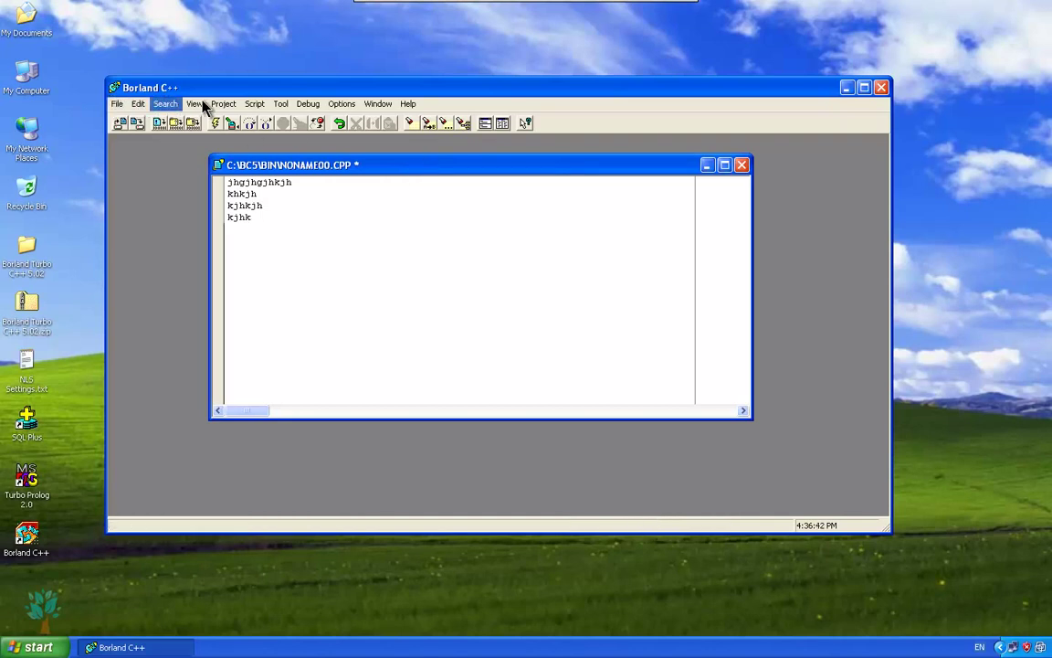
{"action": "left_click", "coordinate": [121, 105]}
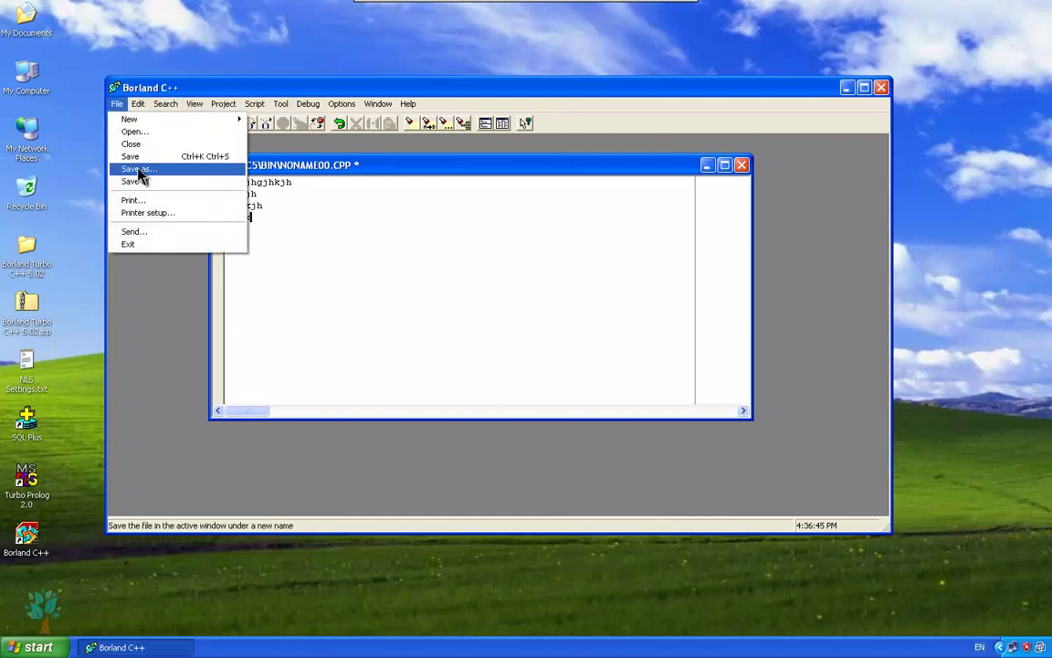
{"action": "left_click", "coordinate": [137, 168]}
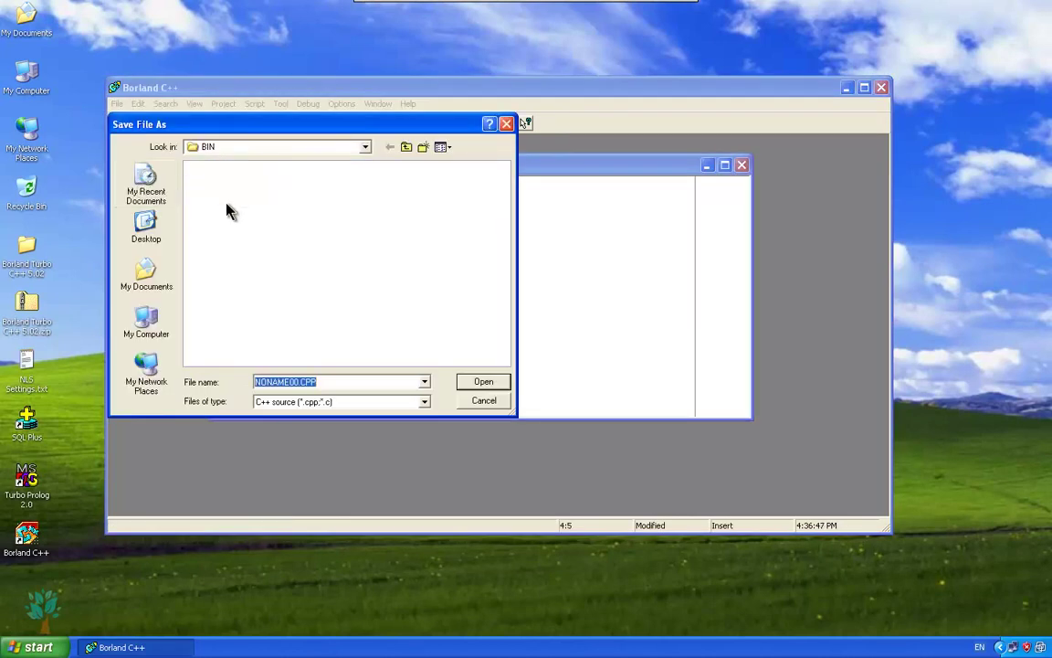
{"action": "left_click", "coordinate": [143, 225]}
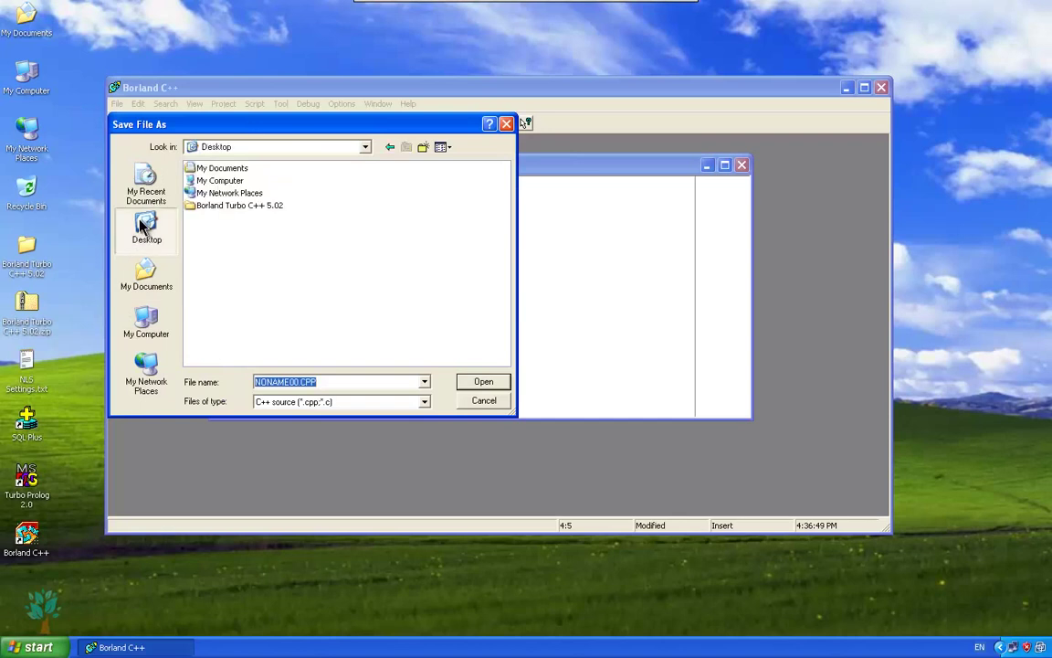
{"action": "left_click", "coordinate": [296, 381]}
{"action": "left_click_drag", "start_coordinate": [297, 382], "coordinate": [183, 381]}
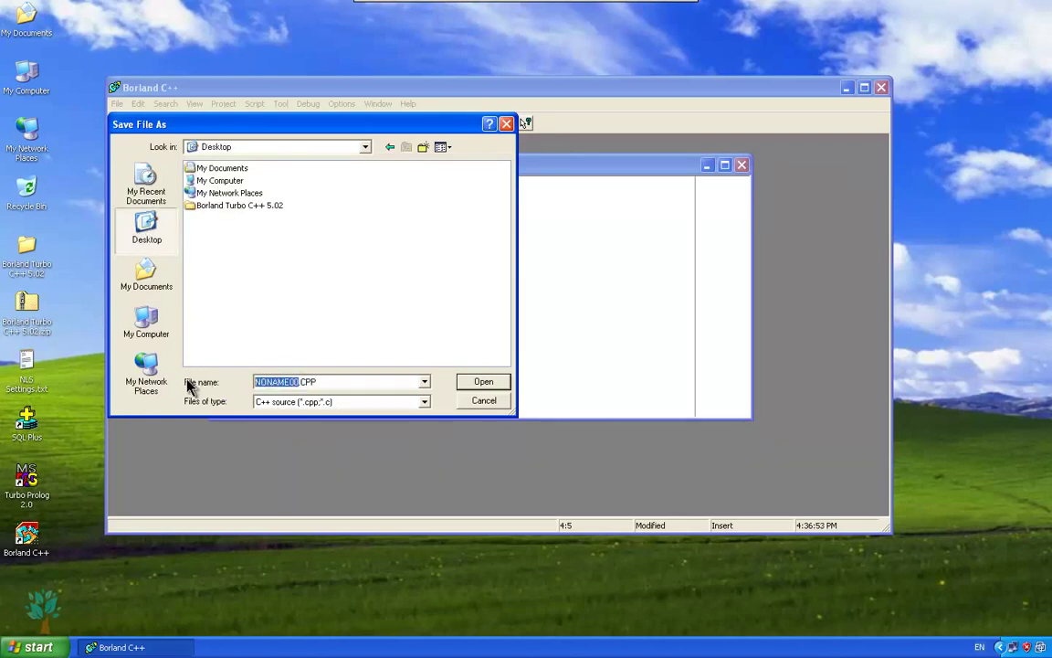
{"action": "type", "text": "program"}
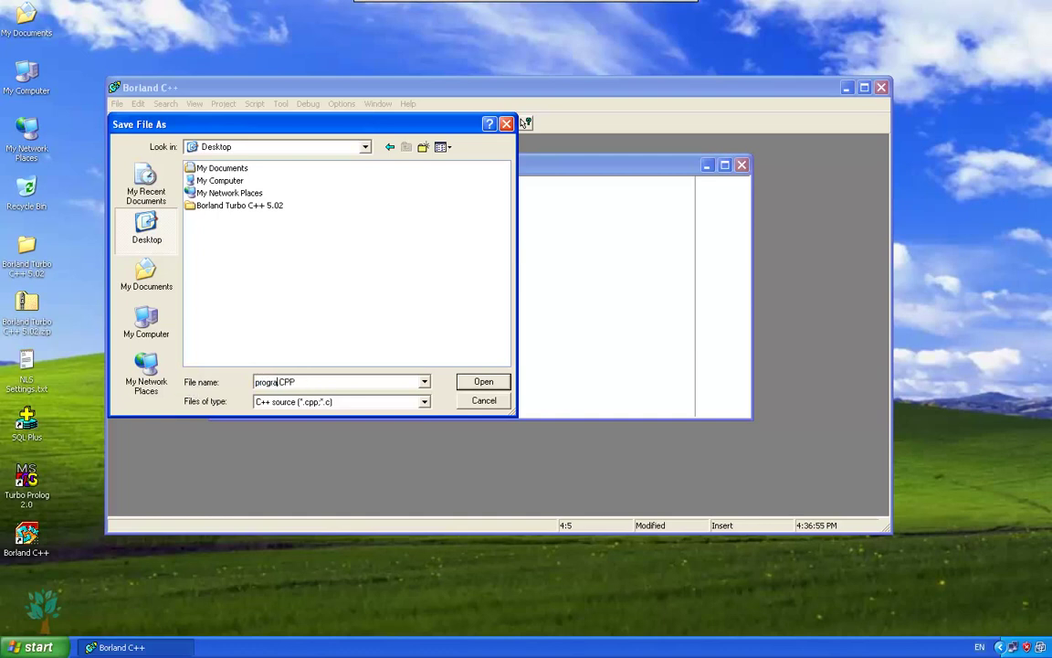
{"action": "type", "text": "1"}
{"action": "left_click", "coordinate": [480, 382]}
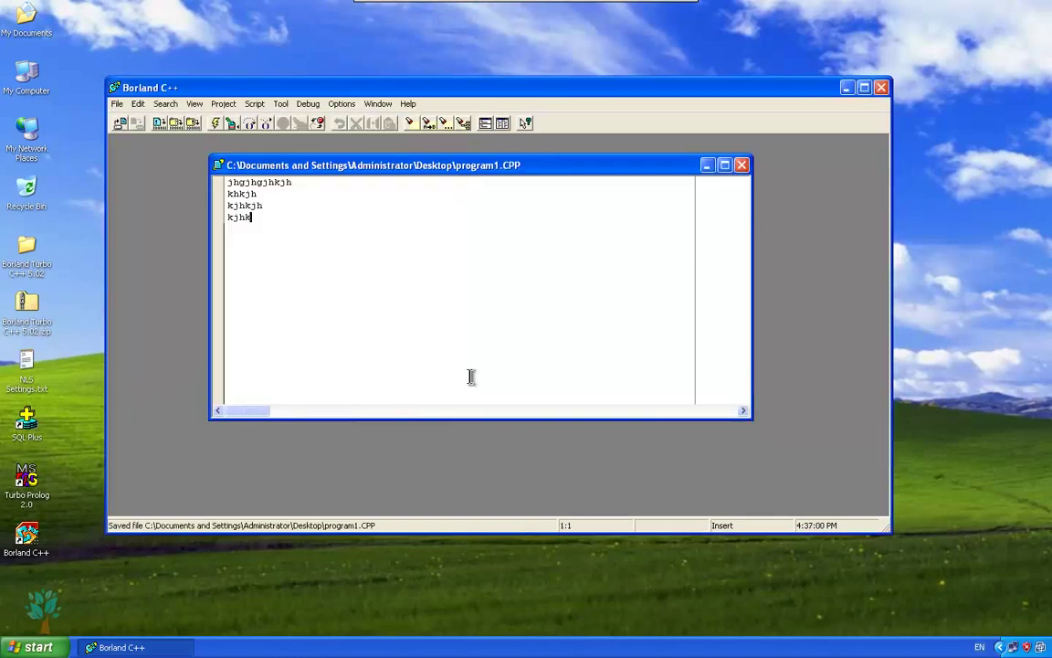
Close the source file and Borland C++, and select the saved program1.CPP on the desktop
{"action": "left_click", "coordinate": [742, 165]}
{"action": "left_click", "coordinate": [881, 88]}
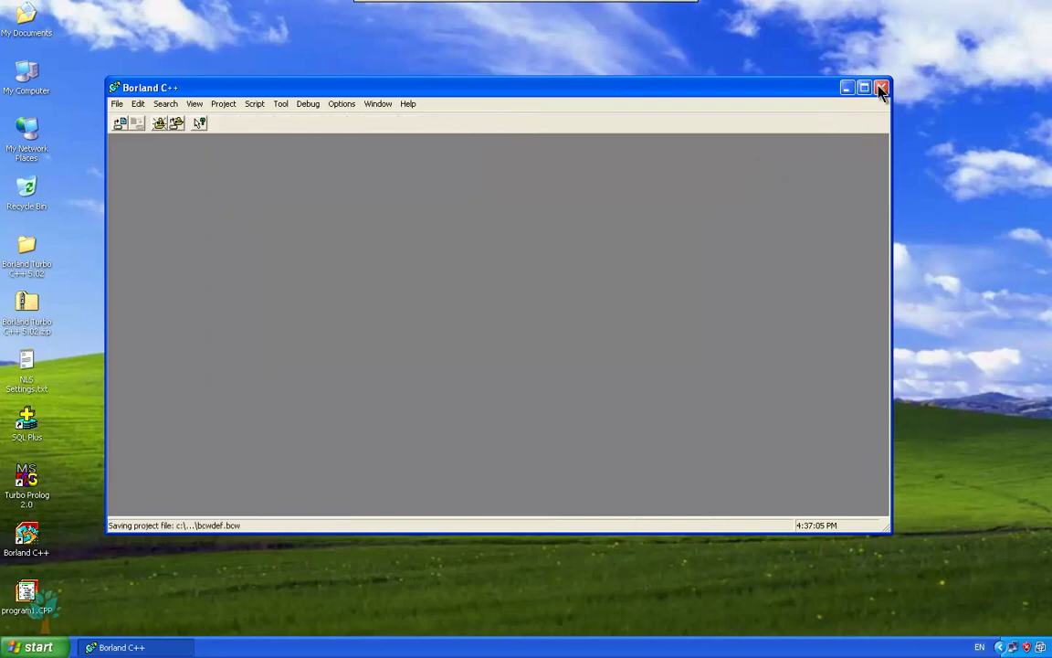
{"action": "left_click", "coordinate": [27, 598]}
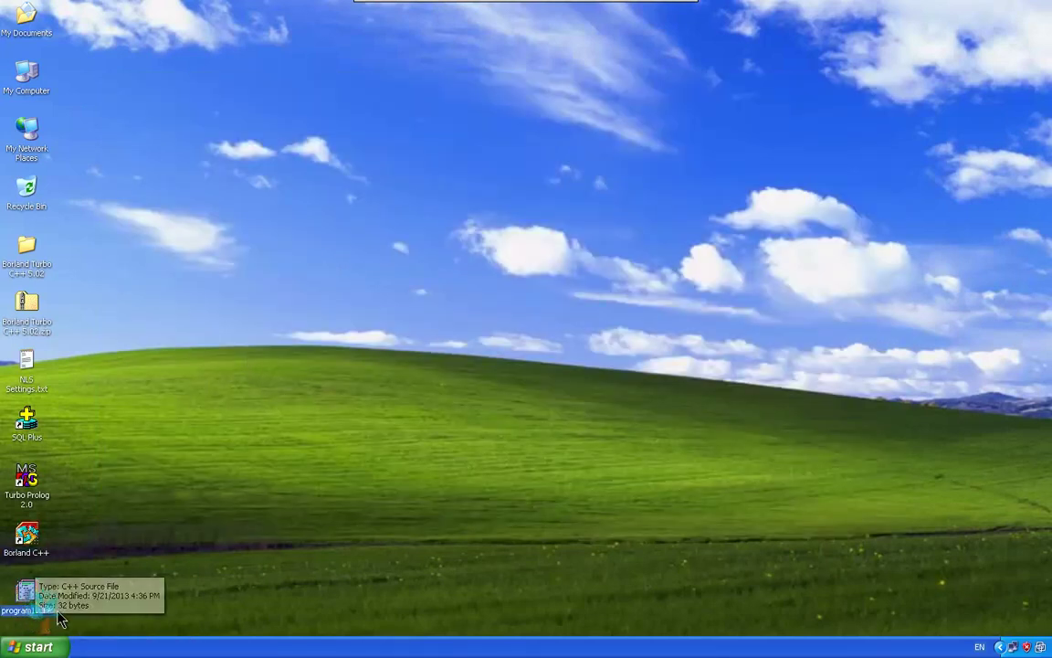
Relaunch Borland C++ from its desktop shortcut, start opening an existing file, and move the file dialog toward the window's centre
{"action": "double_click", "coordinate": [27, 533]}
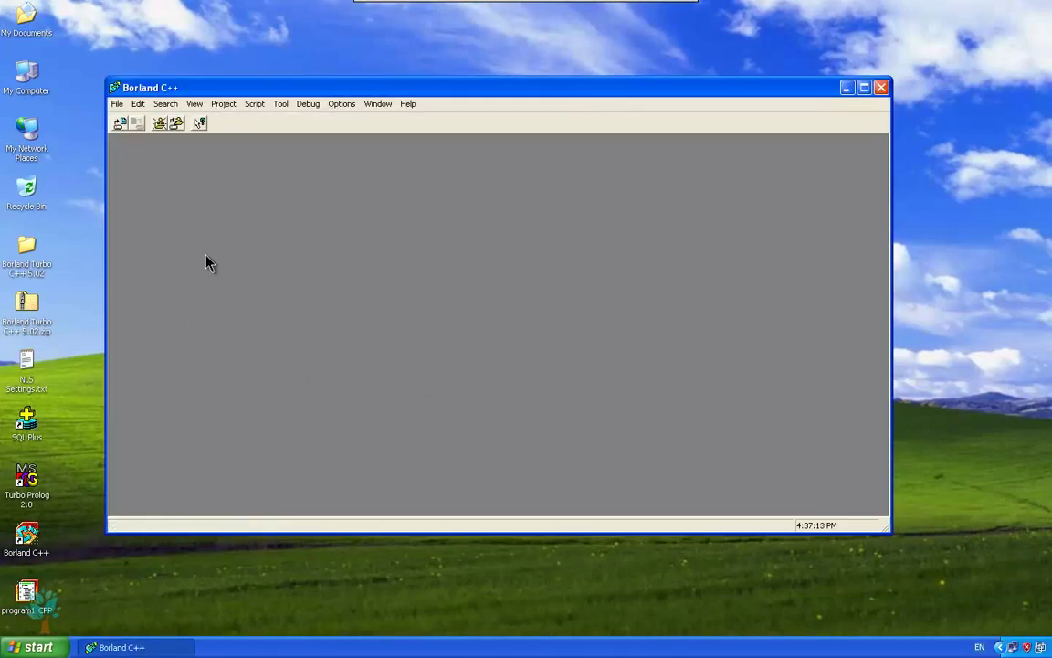
{"action": "left_click", "coordinate": [116, 104]}
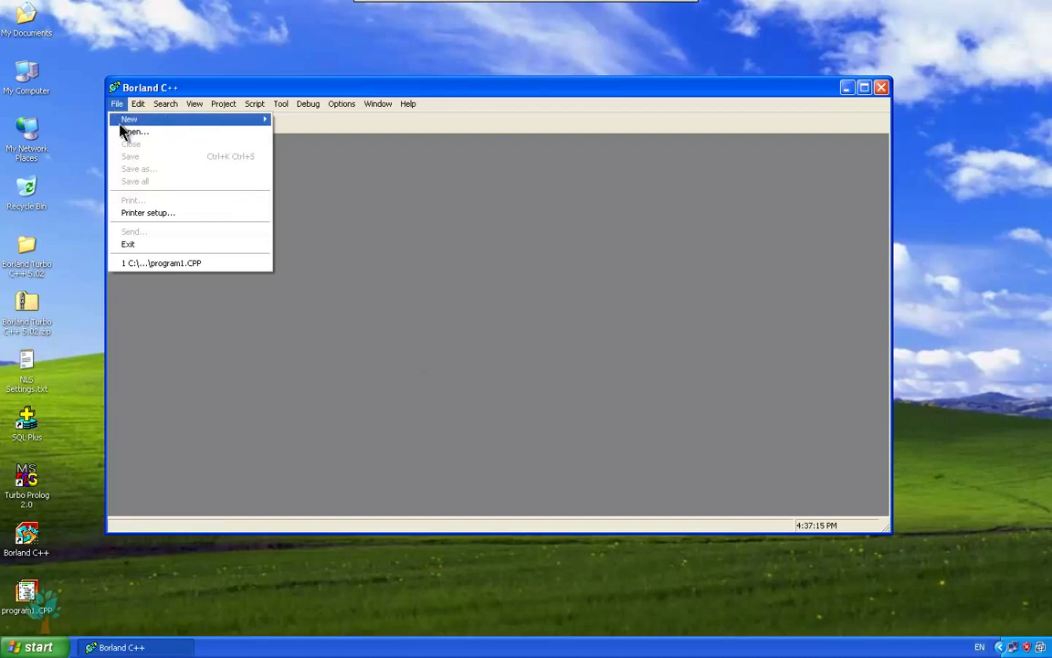
{"action": "left_click", "coordinate": [126, 133]}
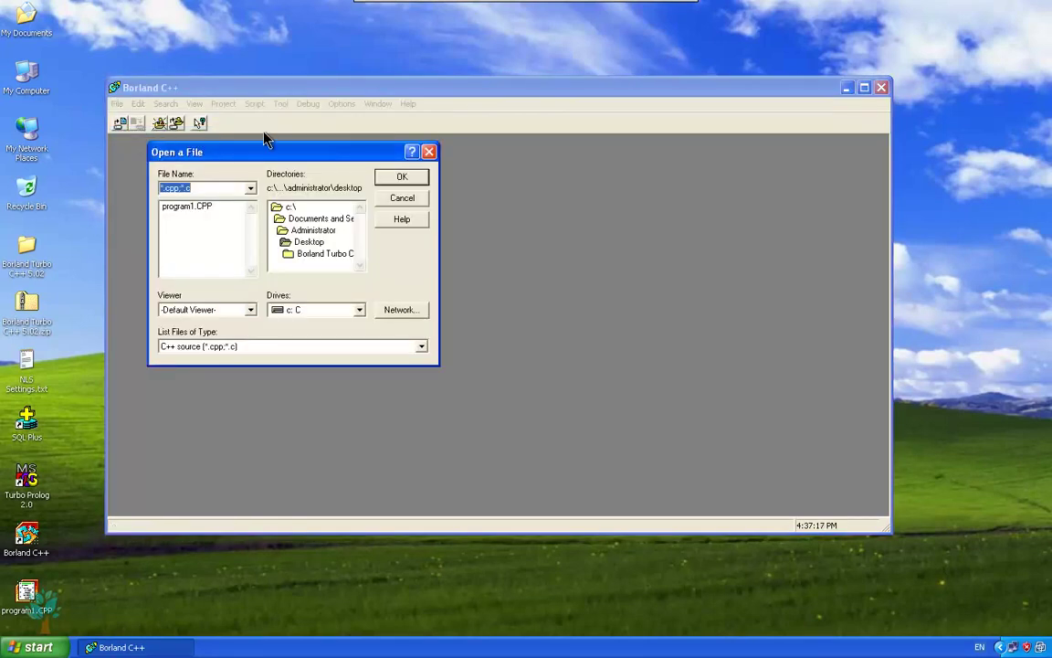
{"action": "left_click_drag", "start_coordinate": [277, 156], "coordinate": [448, 164]}
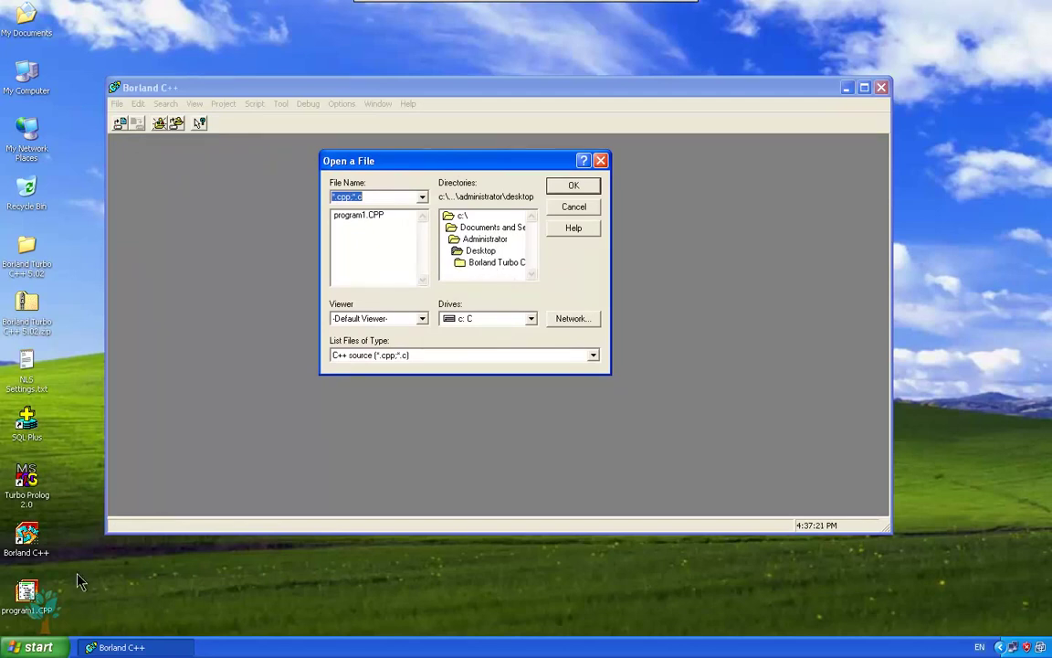
Browse from the C: root through Documents and Settings and Administrator to the Desktop folder, and open program1.CPP
{"action": "double_click", "coordinate": [461, 217]}
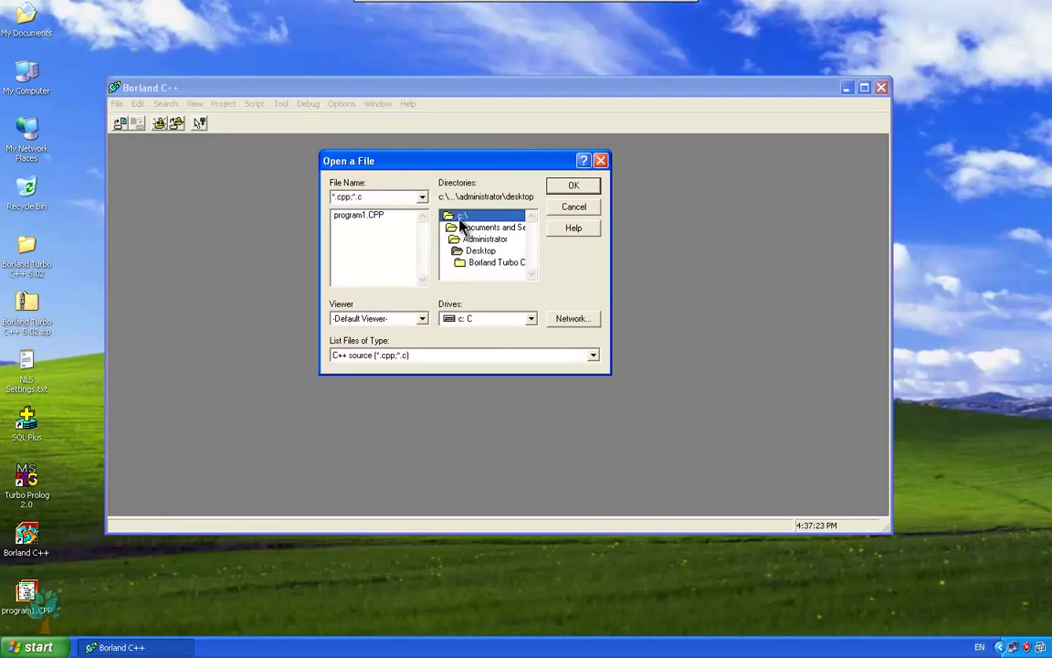
{"action": "left_click", "coordinate": [490, 322]}
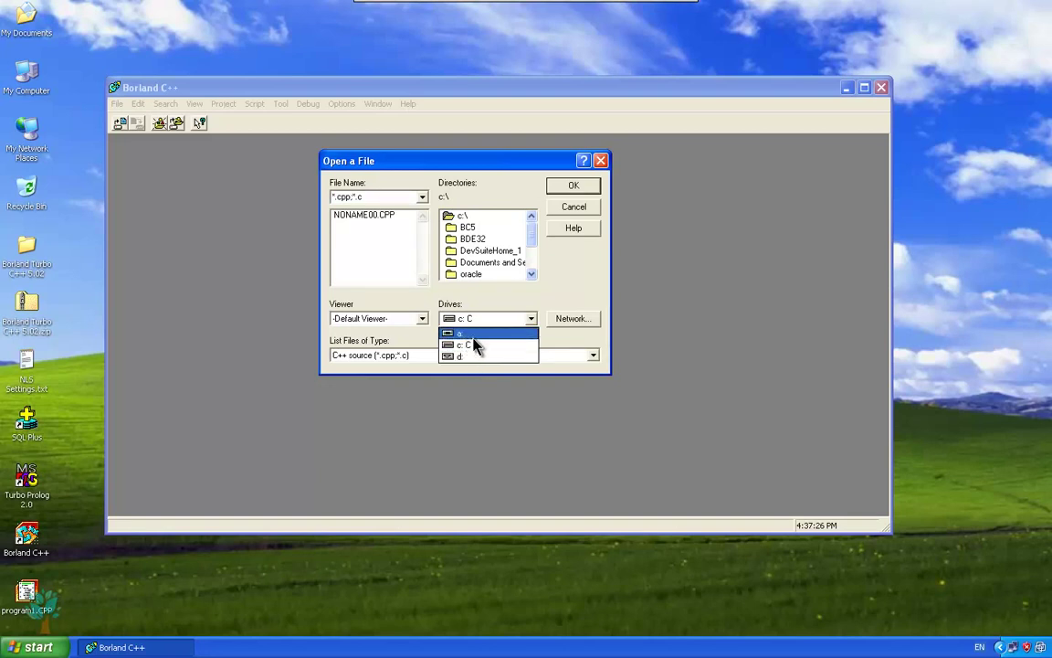
{"action": "left_click", "coordinate": [468, 356]}
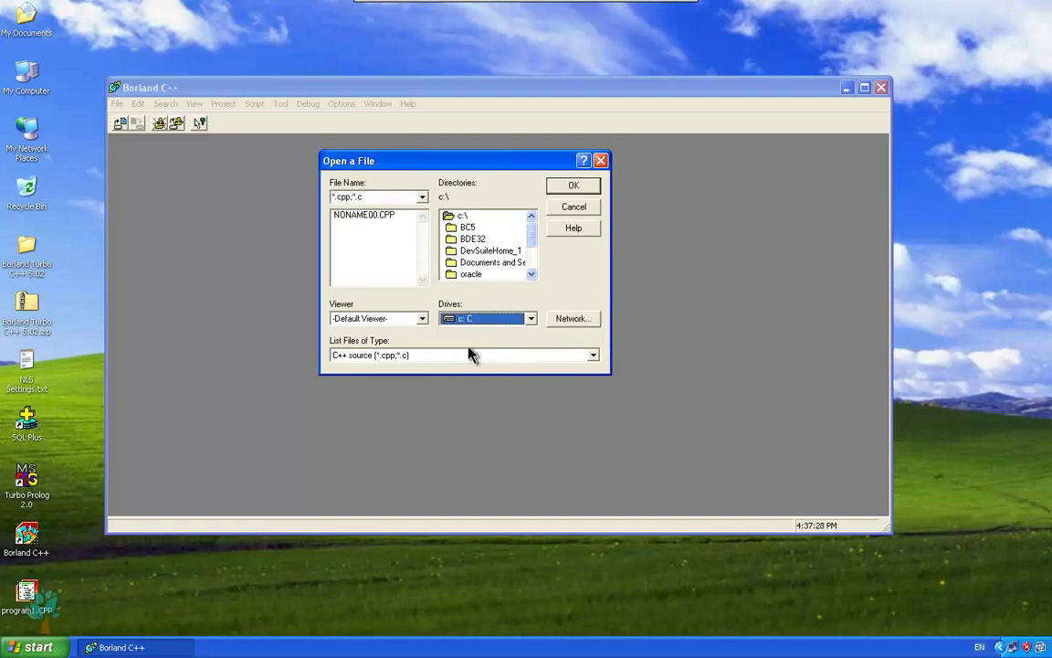
{"action": "double_click", "coordinate": [481, 264]}
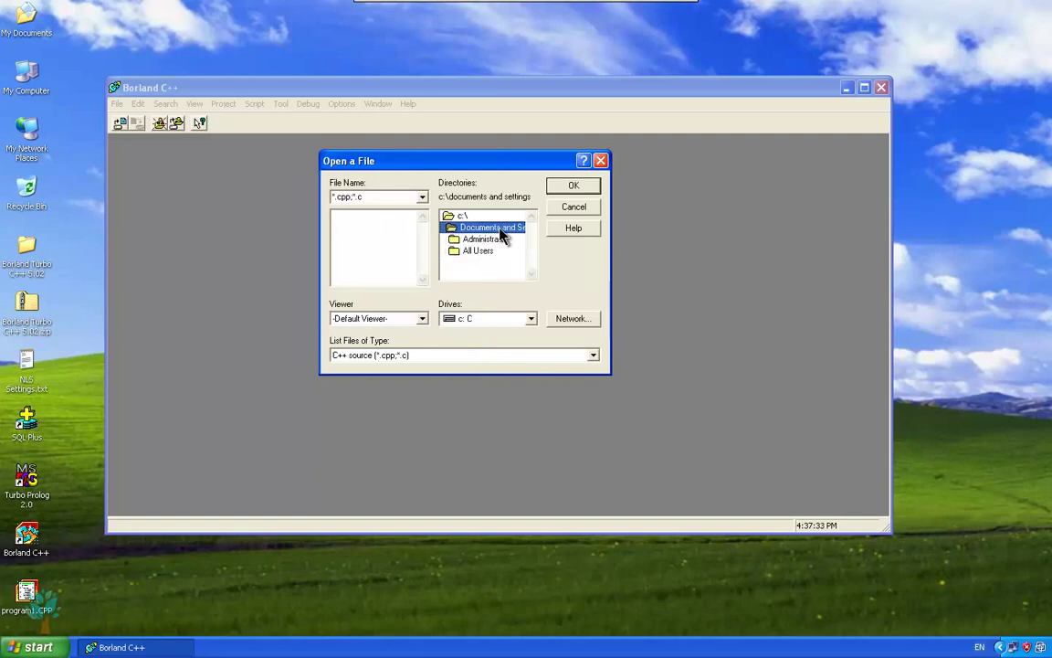
{"action": "double_click", "coordinate": [485, 241]}
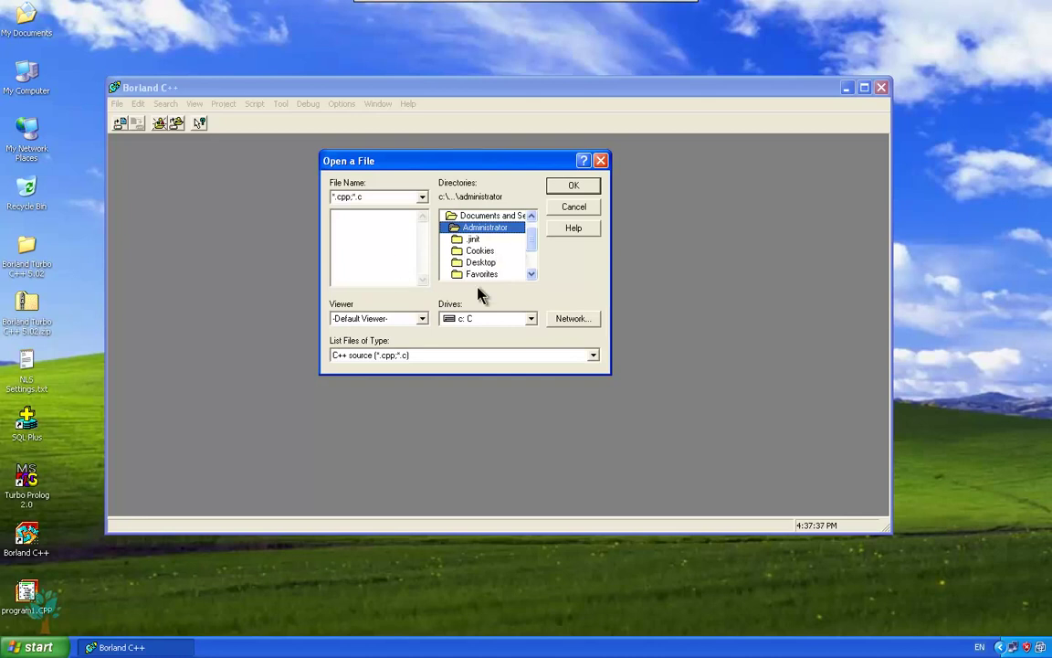
{"action": "double_click", "coordinate": [477, 263]}
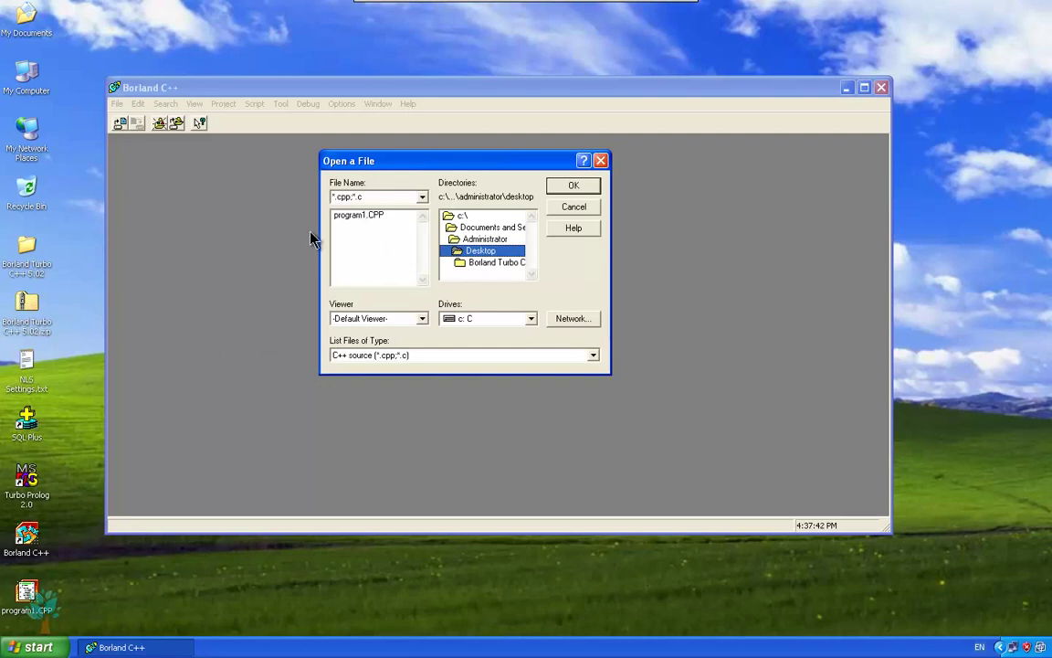
{"action": "left_click", "coordinate": [354, 219]}
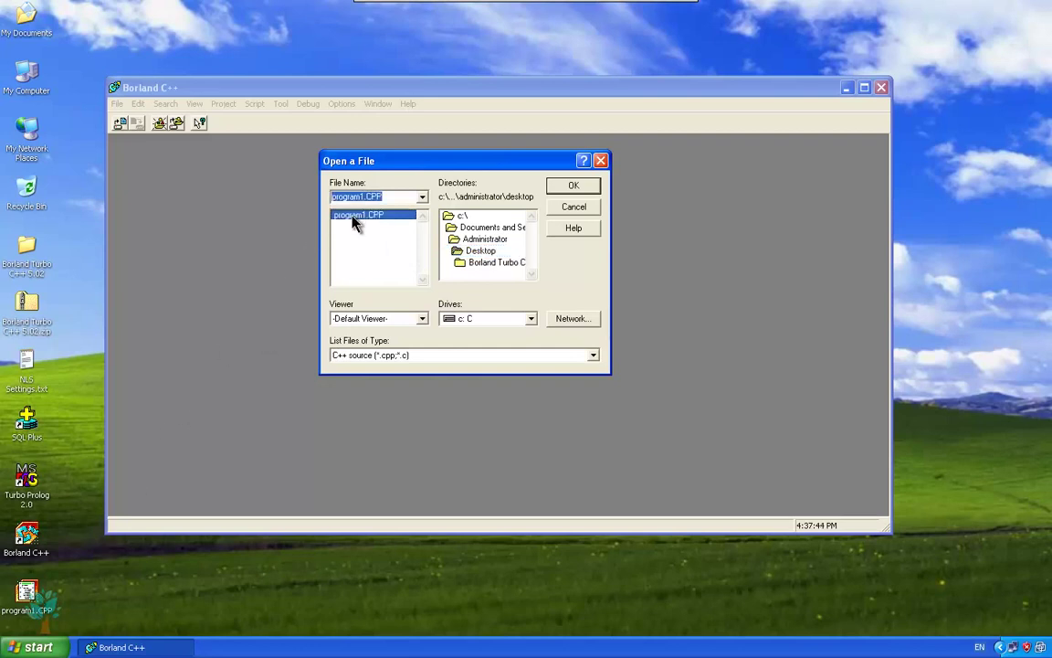
{"action": "left_click", "coordinate": [565, 189]}
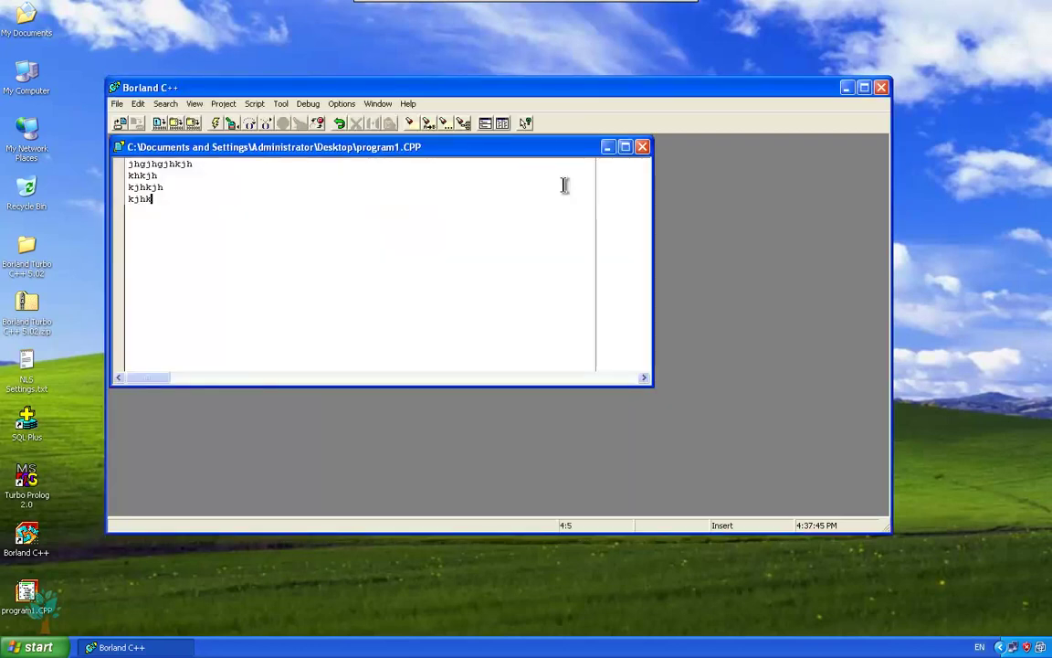
Close program1.CPP and exit Borland C++ to return to the desktop
{"action": "left_click", "coordinate": [279, 254]}
{"action": "left_click", "coordinate": [642, 148]}
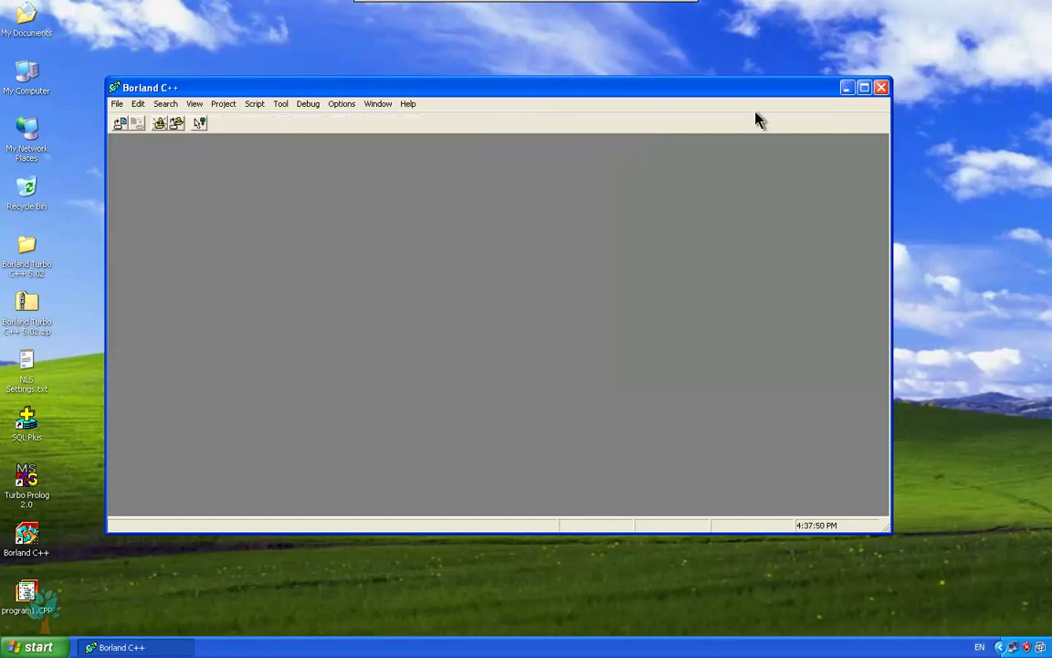
{"action": "left_click", "coordinate": [881, 87]}
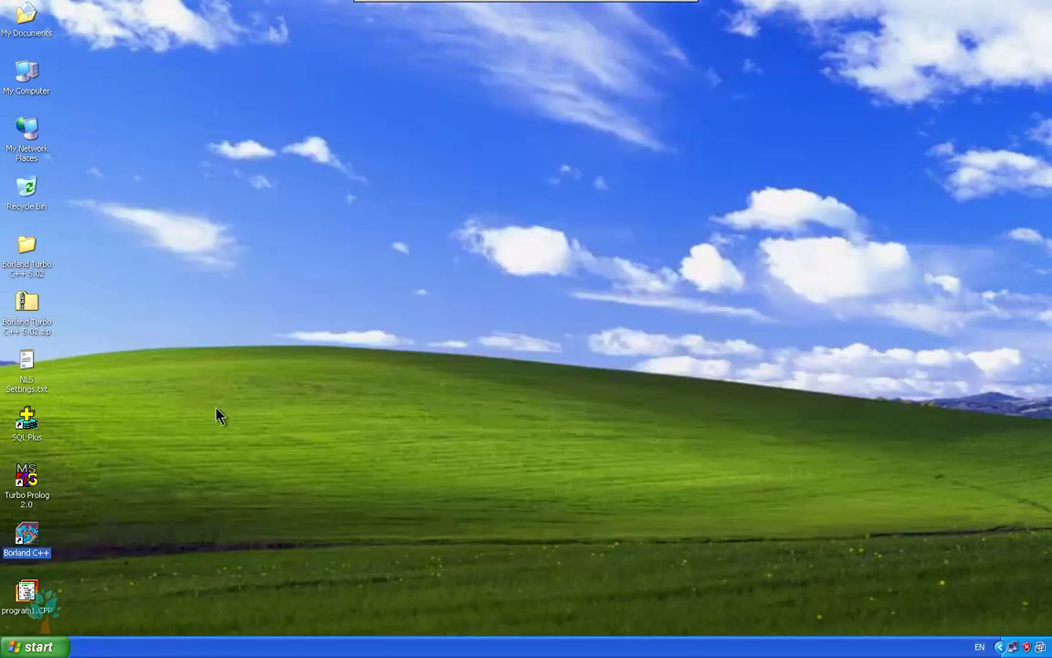
Move program1.CPP from the desktop to the root of drive C: by cutting and pasting it
{"action": "right_click", "coordinate": [30, 593]}
{"action": "left_click", "coordinate": [51, 510]}
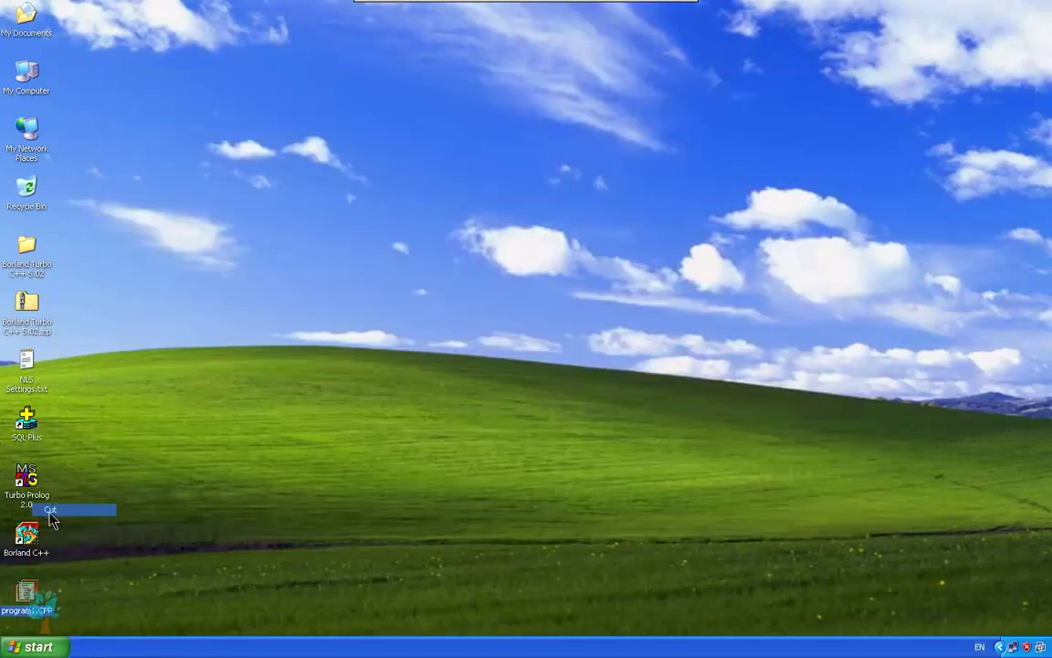
{"action": "double_click", "coordinate": [24, 69]}
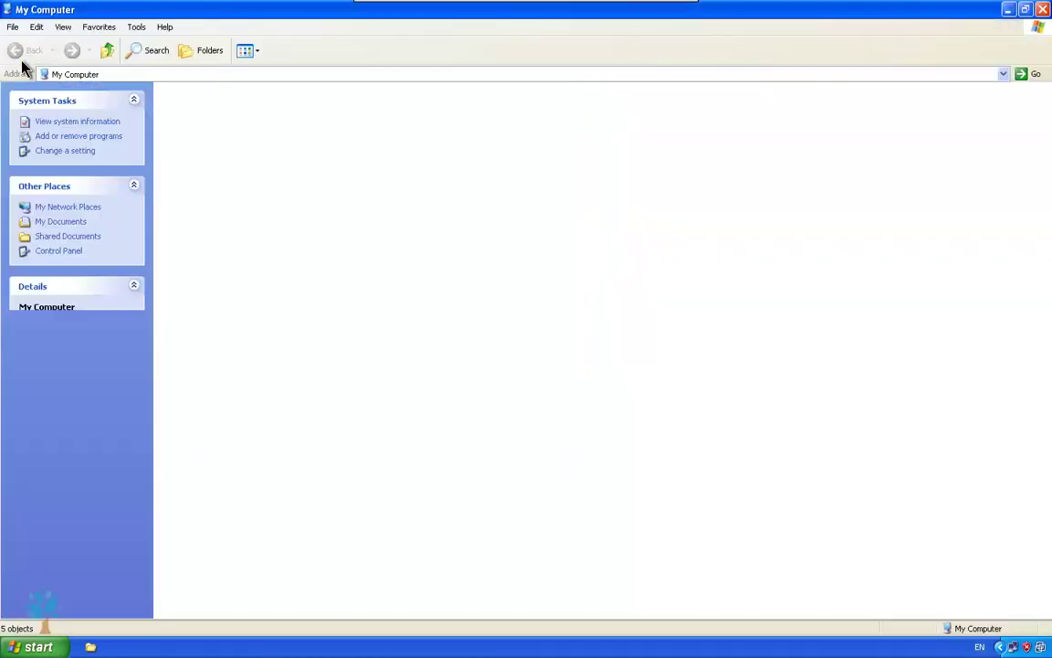
{"action": "double_click", "coordinate": [181, 192]}
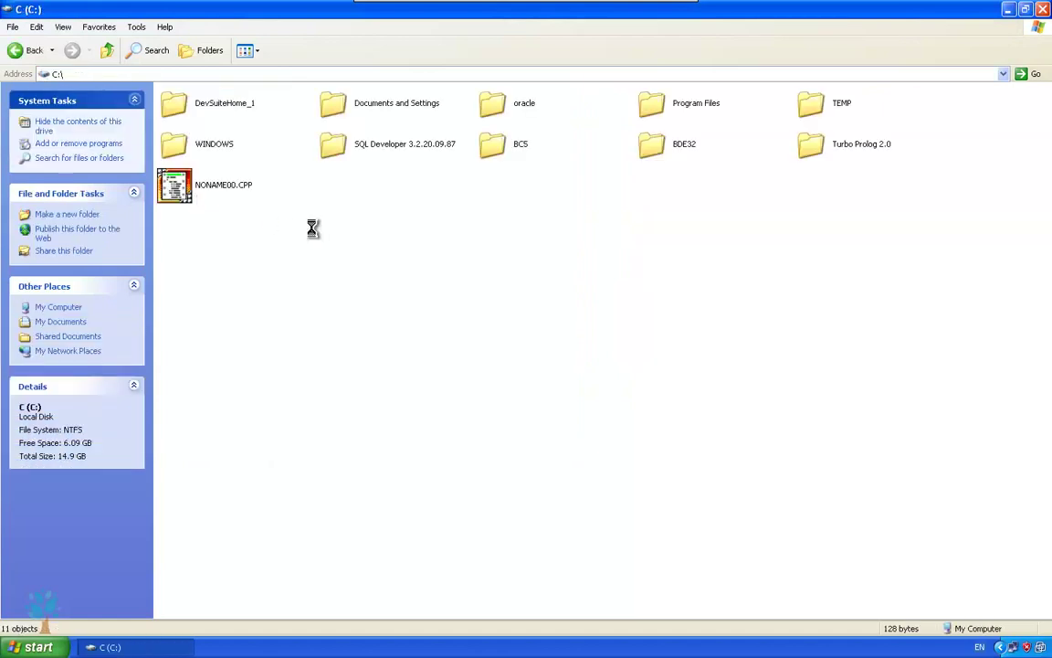
{"action": "right_click", "coordinate": [313, 228]}
{"action": "left_click", "coordinate": [341, 287]}
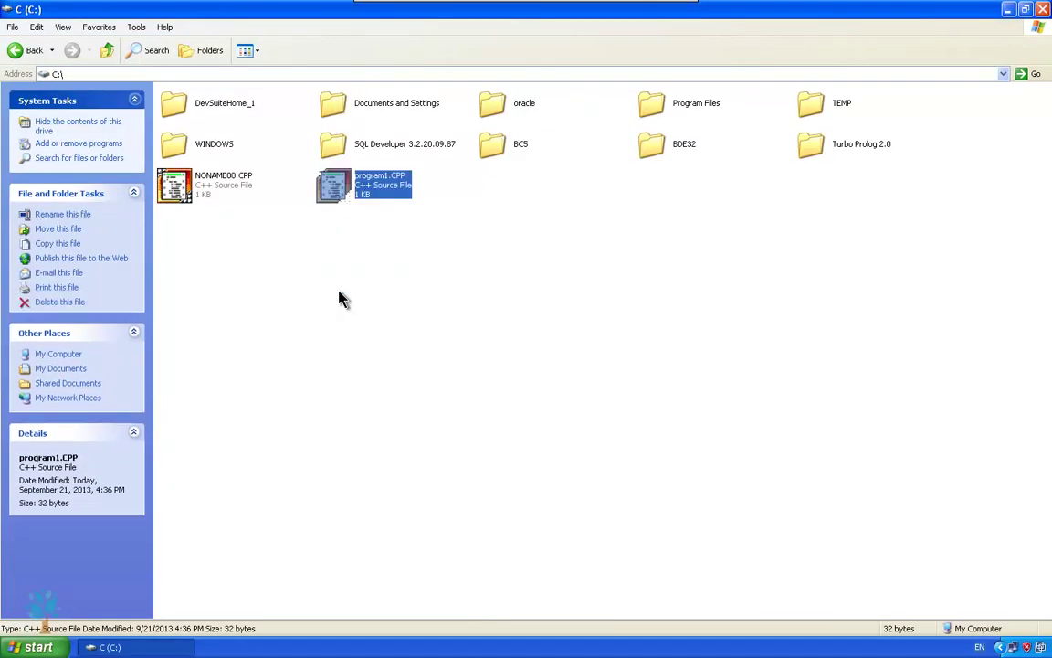
Check program1.CPP and NONAME00.CPP in the root of drive C:, clear the selection and close the folder window
{"action": "left_click", "coordinate": [342, 298]}
{"action": "left_click", "coordinate": [345, 196]}
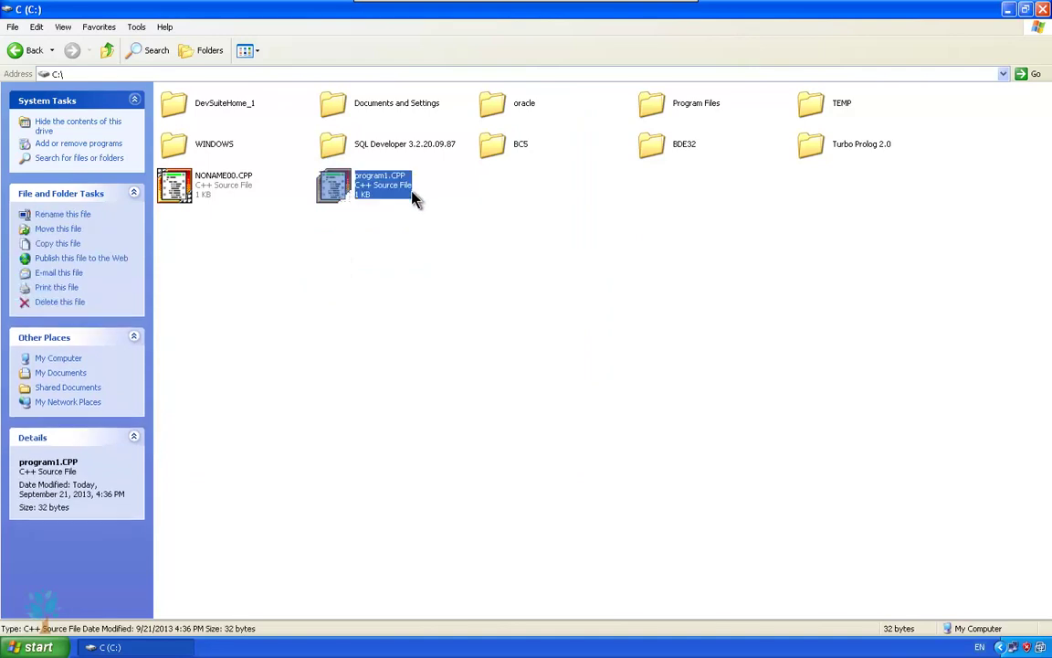
{"action": "left_click", "coordinate": [226, 180]}
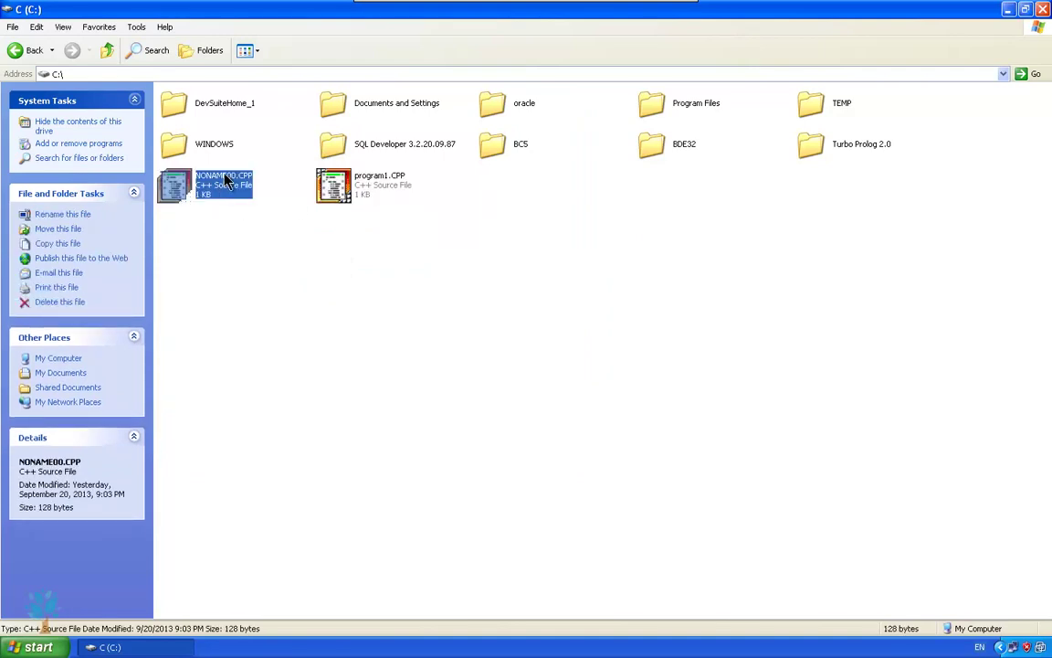
{"action": "left_click", "coordinate": [366, 289]}
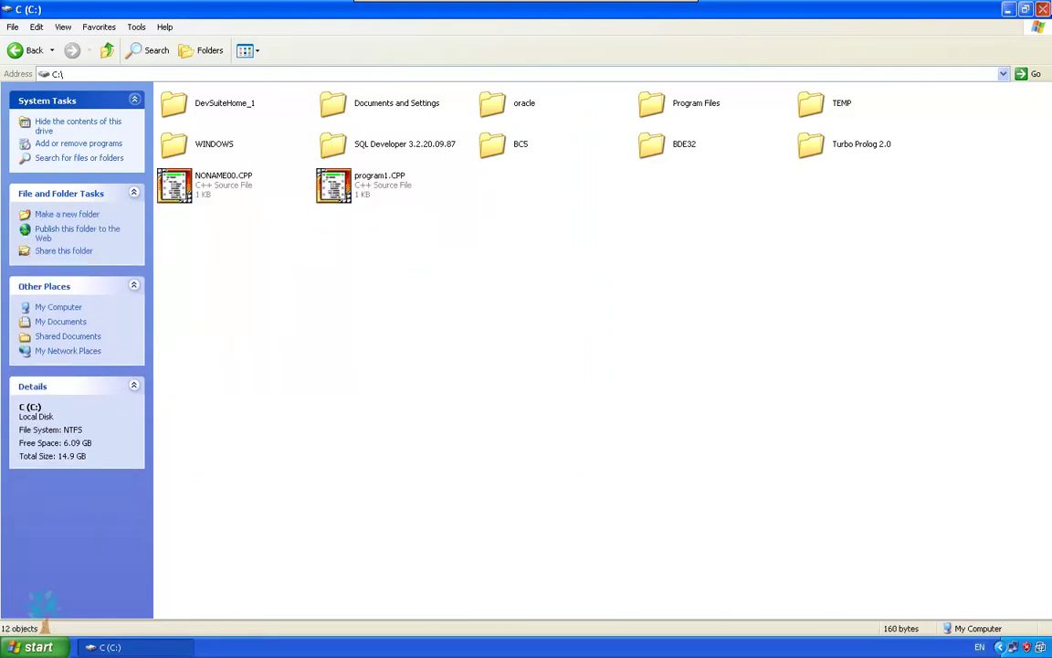
{"action": "key", "text": "alt+F4"}
Relaunch Borland C++ from its desktop shortcut and open program1.CPP from the C: root
{"action": "double_click", "coordinate": [27, 534]}
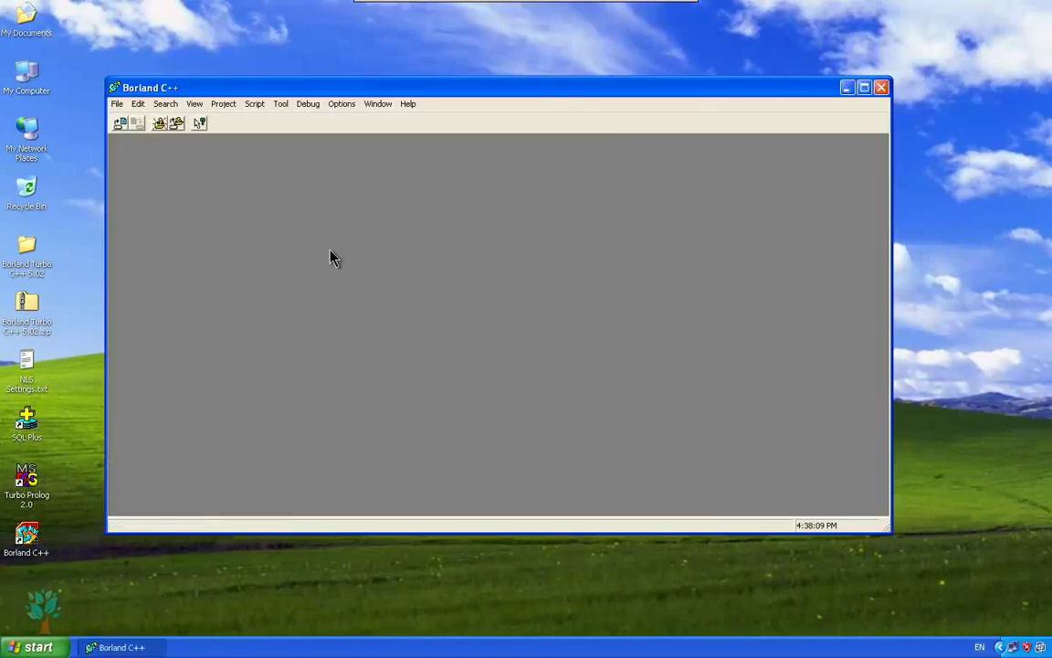
{"action": "left_click", "coordinate": [117, 104]}
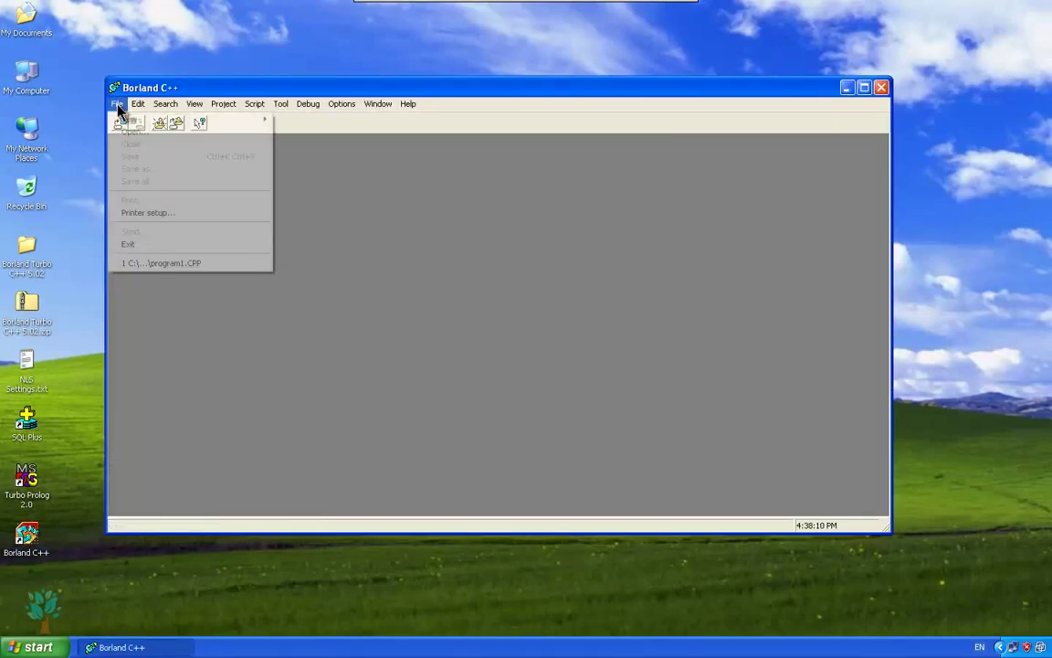
{"action": "left_click", "coordinate": [128, 133]}
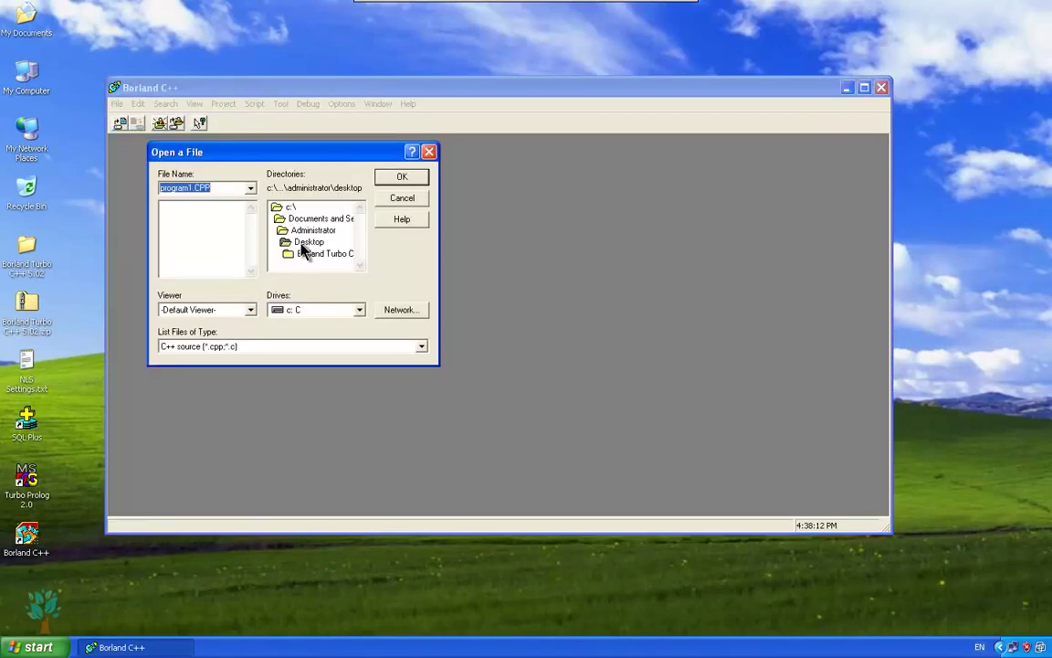
{"action": "double_click", "coordinate": [286, 208]}
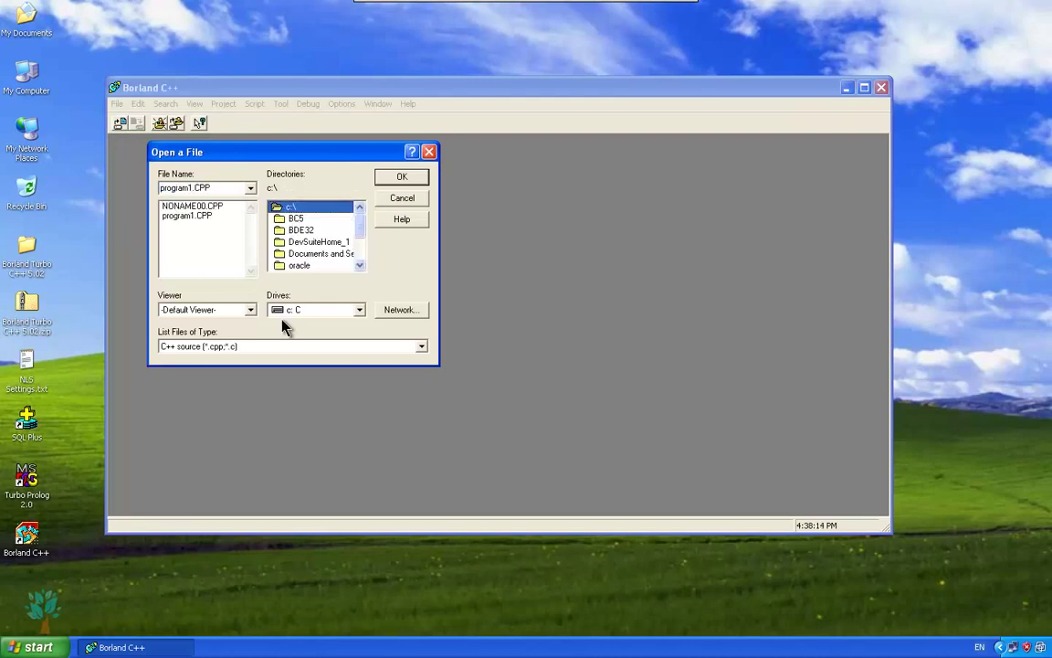
{"action": "left_click", "coordinate": [199, 215]}
{"action": "left_click", "coordinate": [387, 178]}
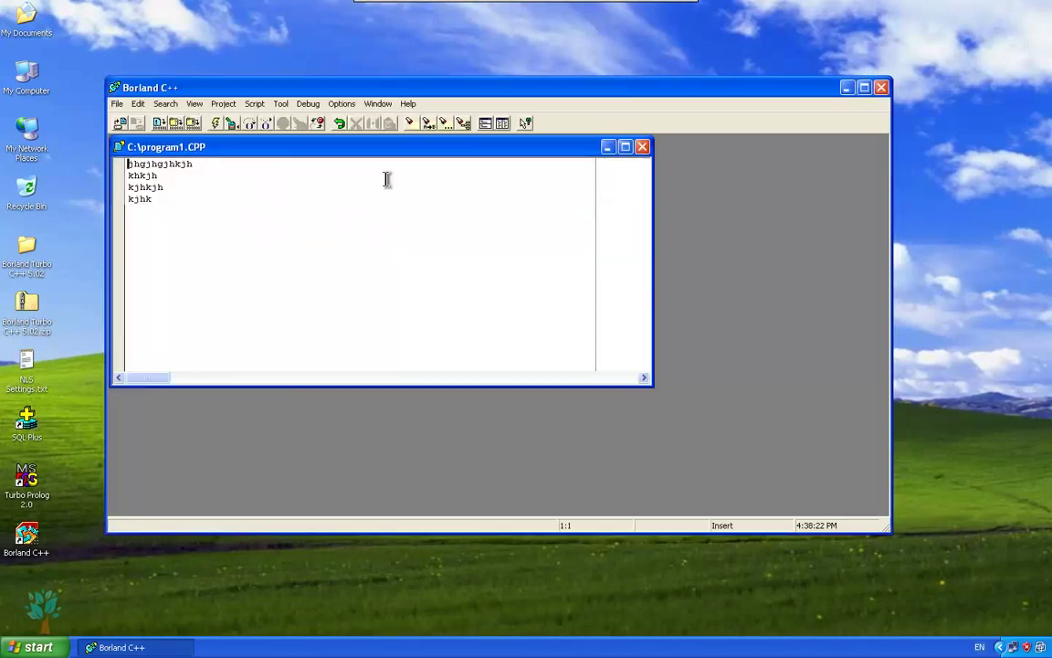
Move the program1.CPP window toward the centre of the workspace and add the lines ', nljkhljhj and jkhkj below the existing text
{"action": "left_click_drag", "start_coordinate": [381, 151], "coordinate": [483, 206]}
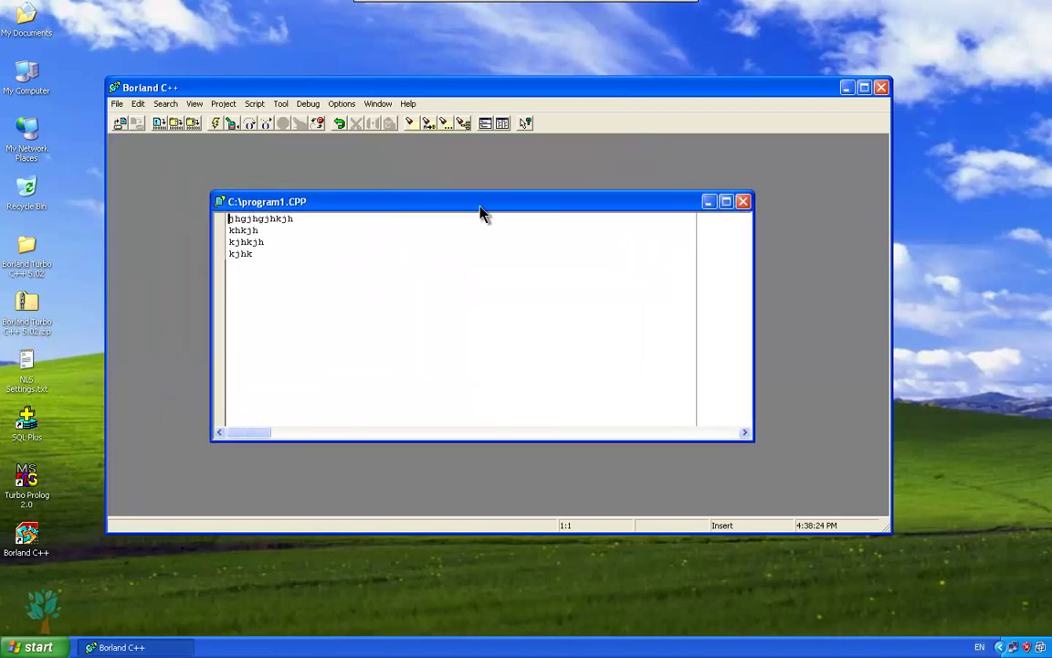
{"action": "left_click", "coordinate": [427, 295]}
{"action": "key", "text": "Return"}
{"action": "type", "text": "ljhj"}
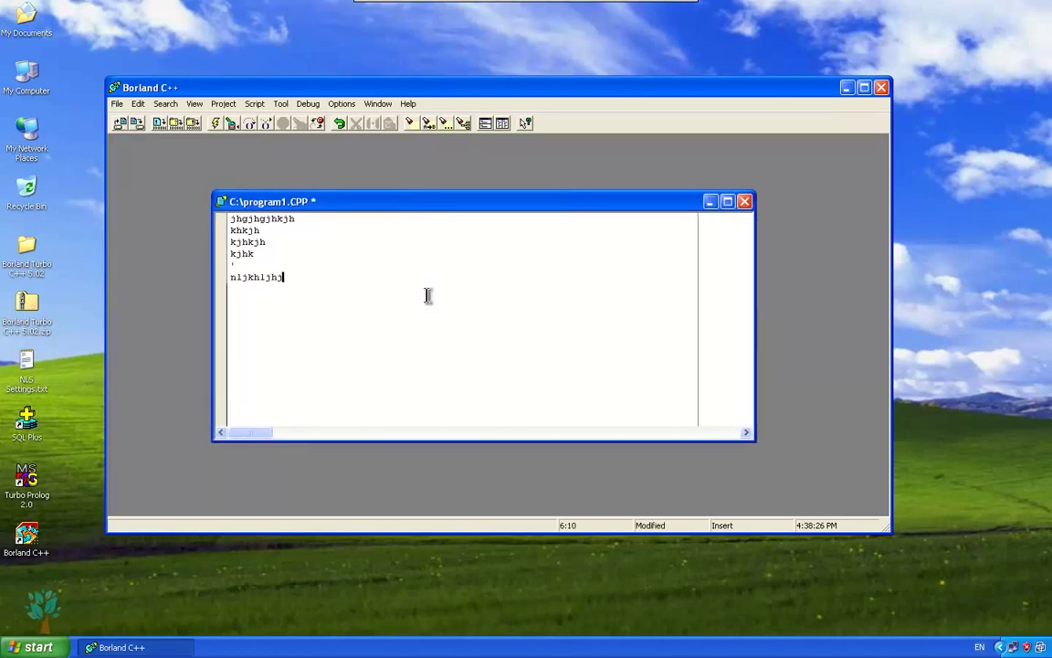
{"action": "key", "text": "Return"}
{"action": "type", "text": "jkhkj"}
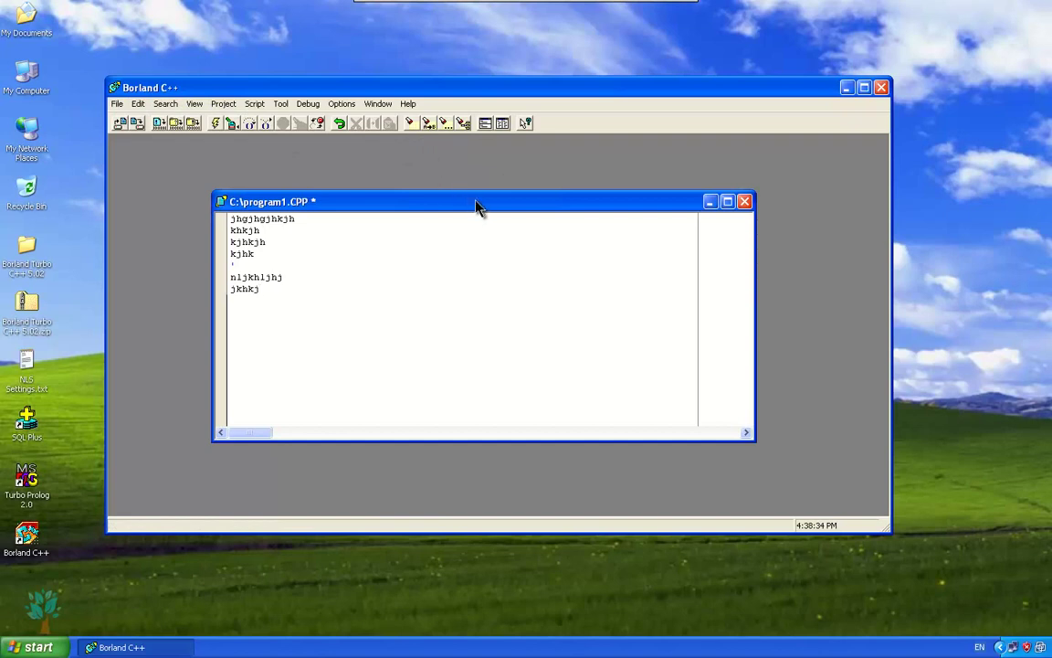
{"action": "left_click_drag", "start_coordinate": [482, 208], "coordinate": [496, 206]}
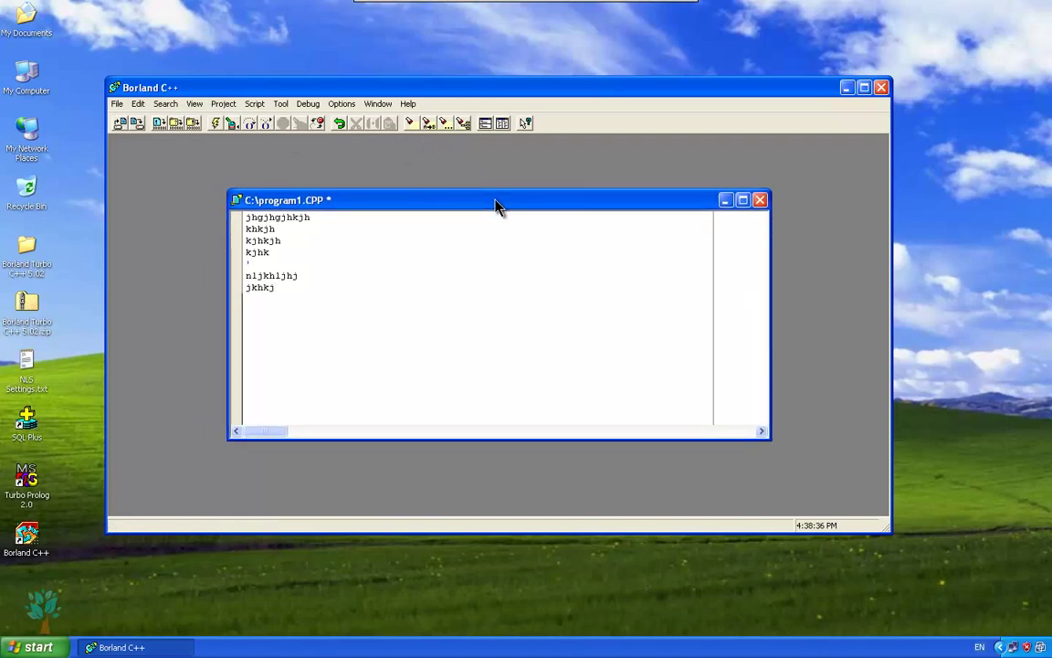